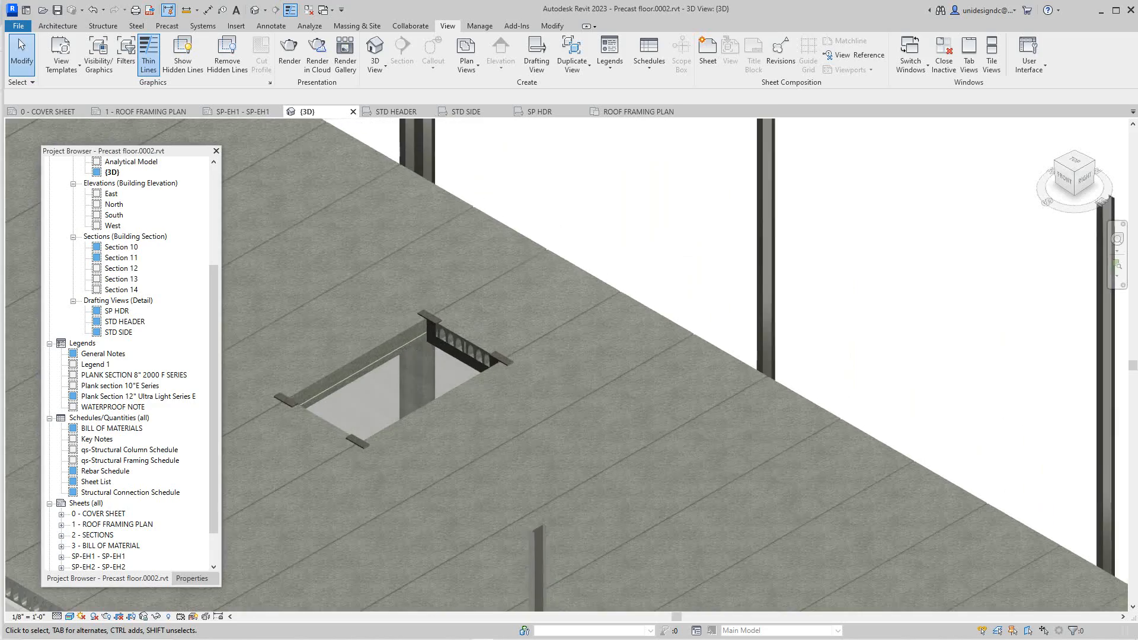
# Examine the hollow-core planks and the steel header around the rectangular opening in the precast roof
pyautogui.moveTo(572, 222); pyautogui.dragTo(652, 142, button='middle')
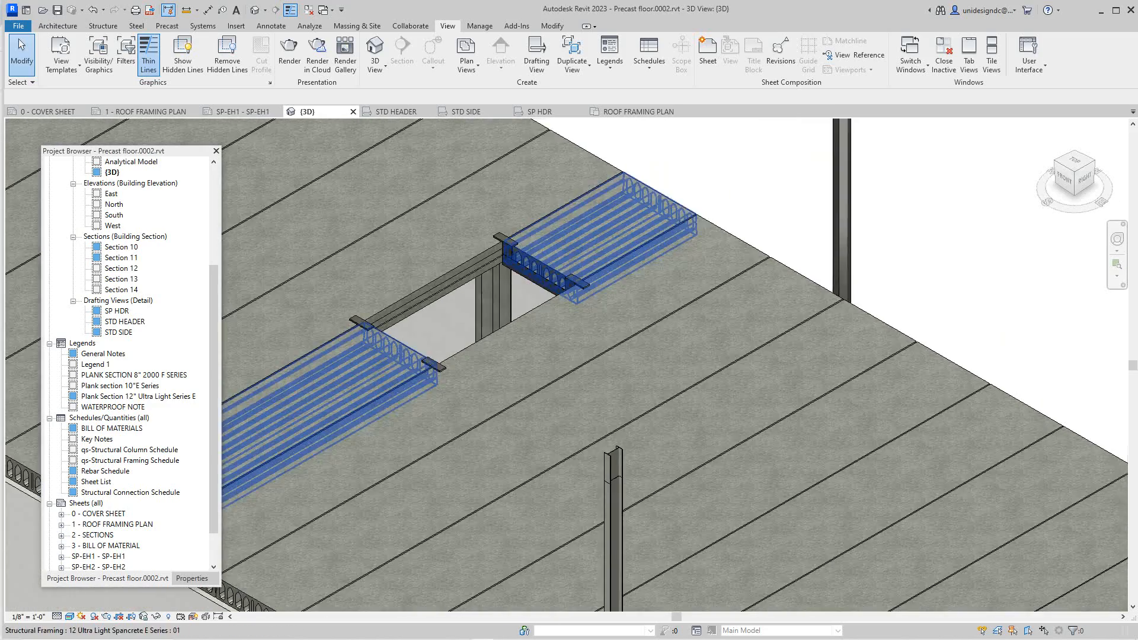
pyautogui.scroll(1, 511, 305)
pyautogui.scroll(1, 556, 298)
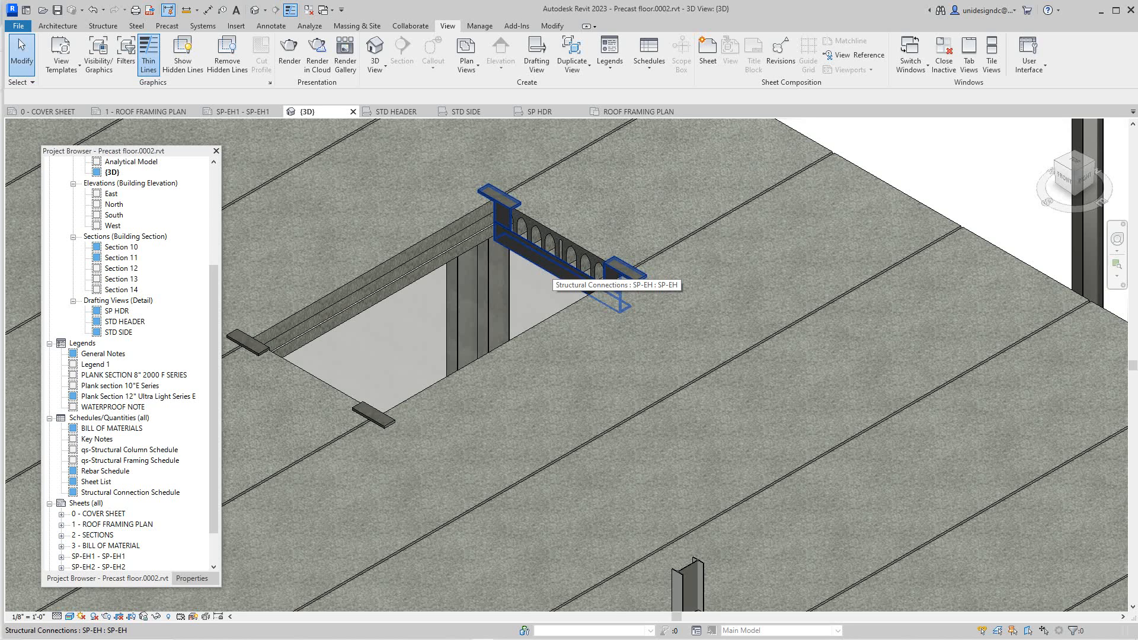
pyautogui.click(528, 256)
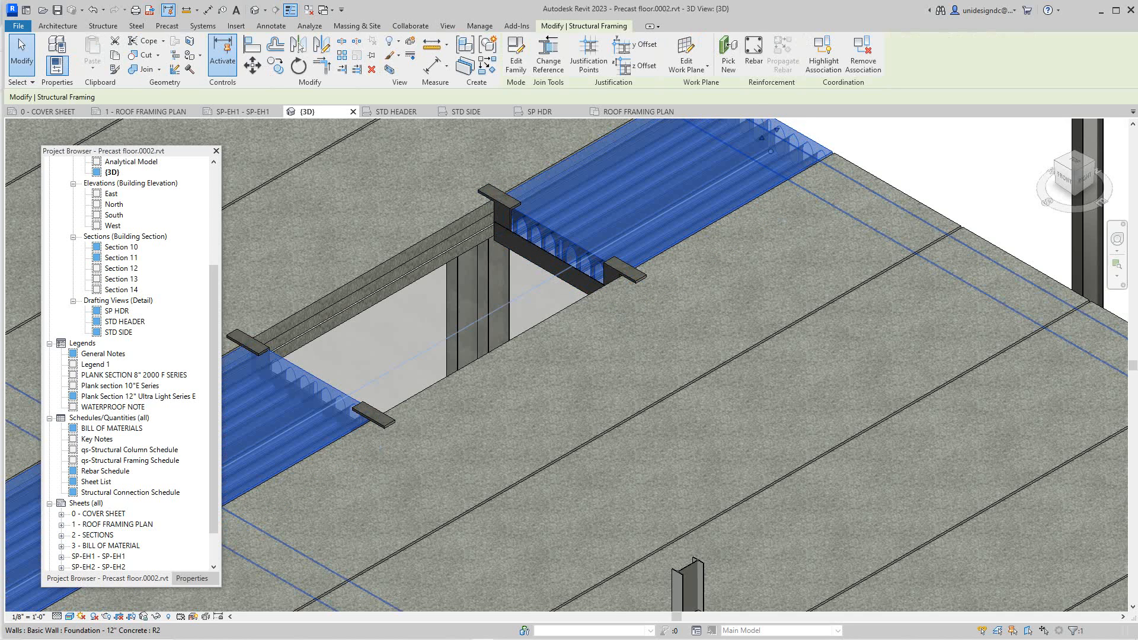
pyautogui.click(539, 291)
pyautogui.click(940, 165)
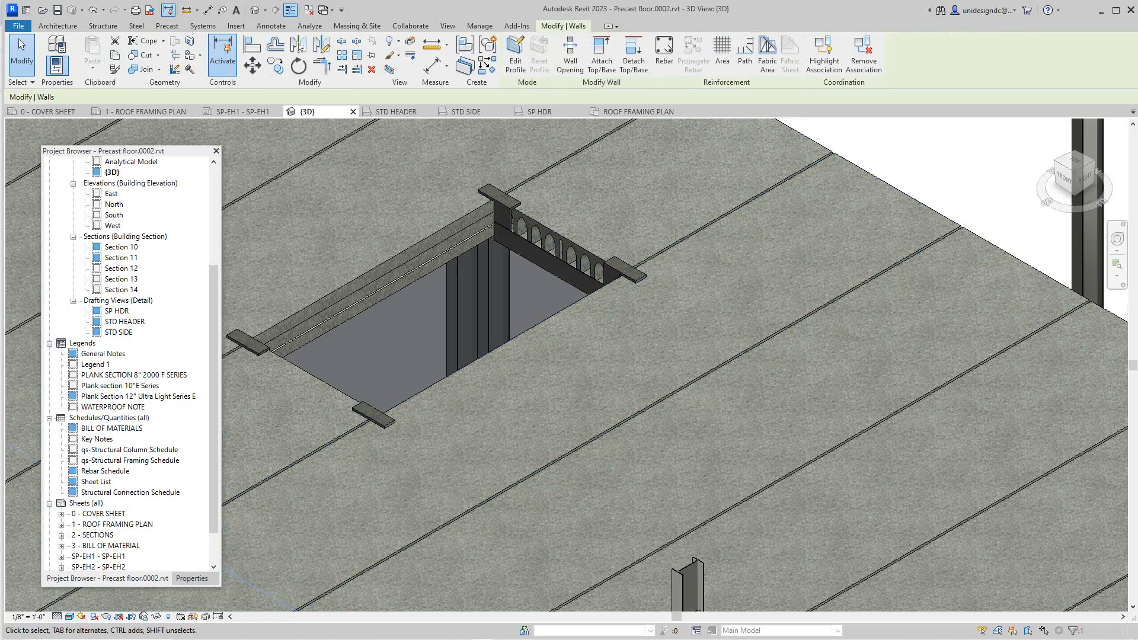
pyautogui.scroll(-1, 939, 166)
pyautogui.scroll(-1, 939, 166)
pyautogui.moveTo(939, 165); pyautogui.dragTo(895, 269, button='middle')
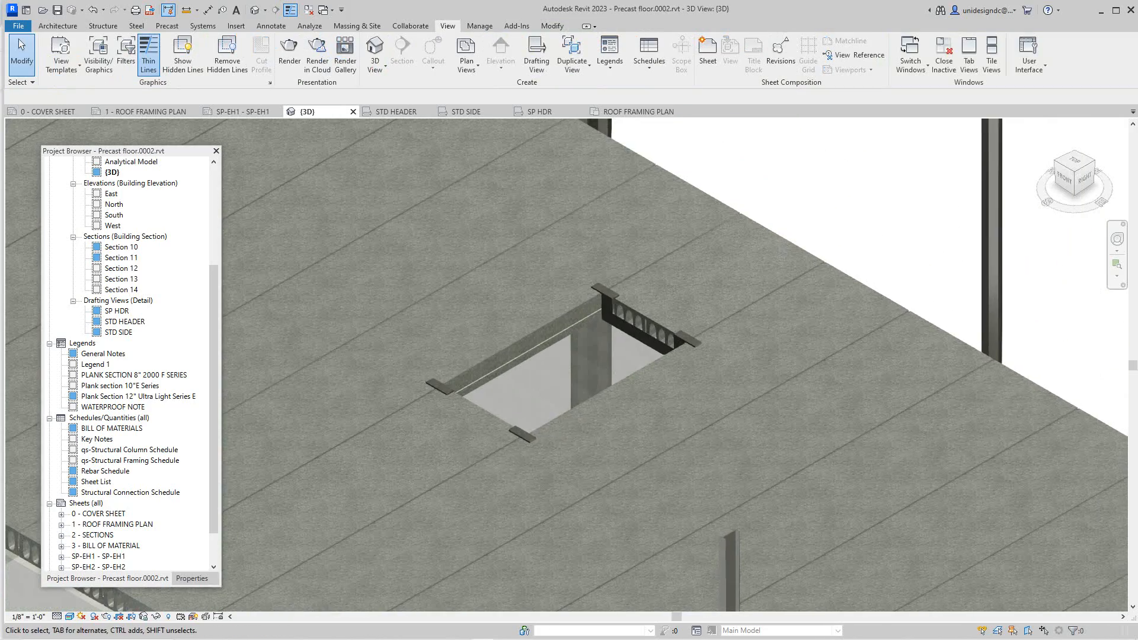
# Temporarily isolate the SP-EH steel header at the far end of the roof opening and inspect its shape
pyautogui.scroll(2, 625, 358)
pyautogui.scroll(2, 629, 330)
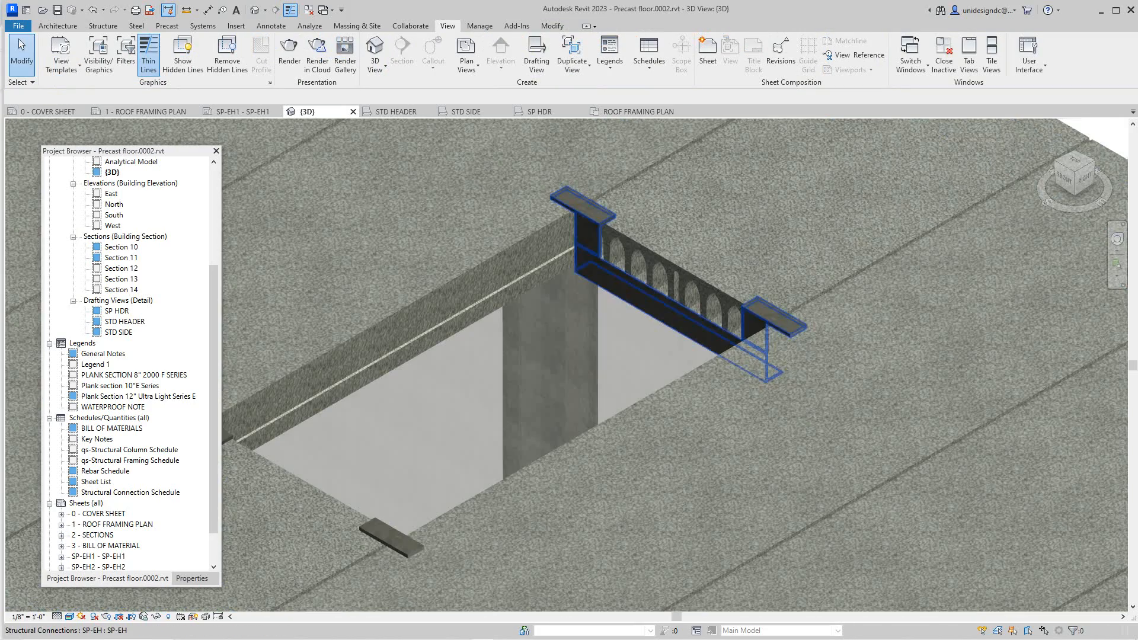
pyautogui.click(645, 304)
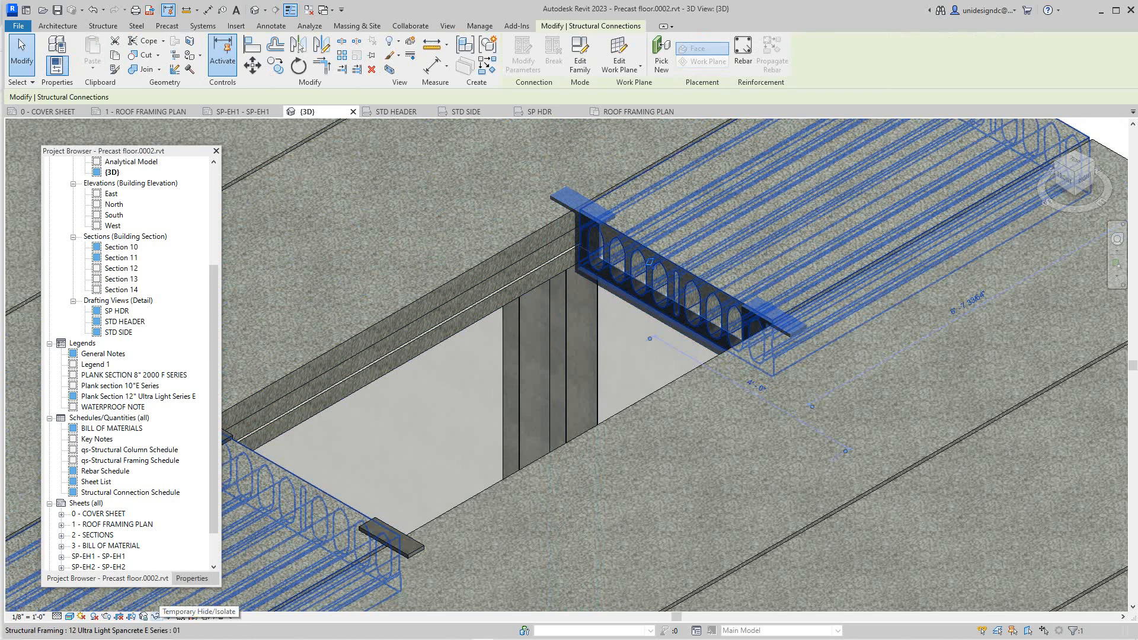
pyautogui.click(156, 616)
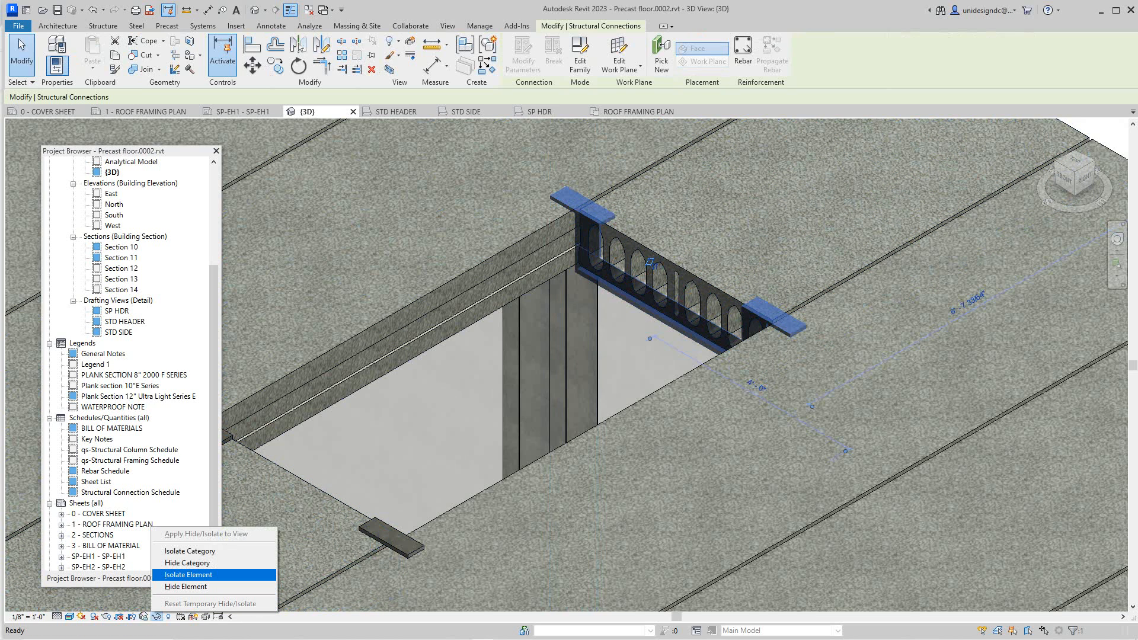
pyautogui.click(189, 574)
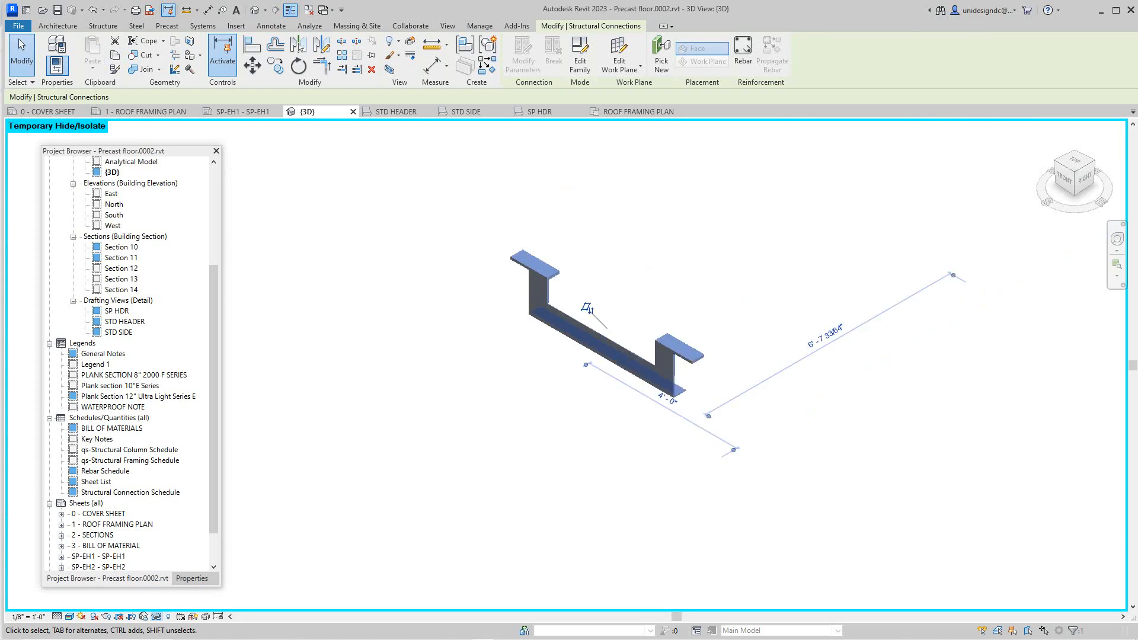
pyautogui.press('Escape')
pyautogui.scroll(3, 602, 305)
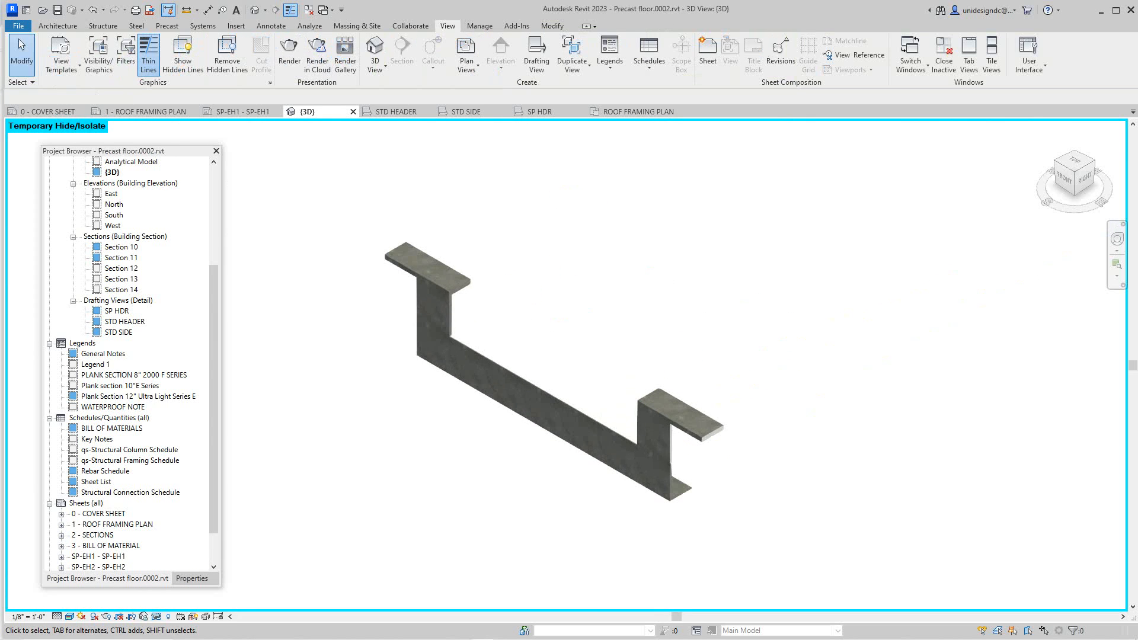
pyautogui.scroll(1, 461, 286)
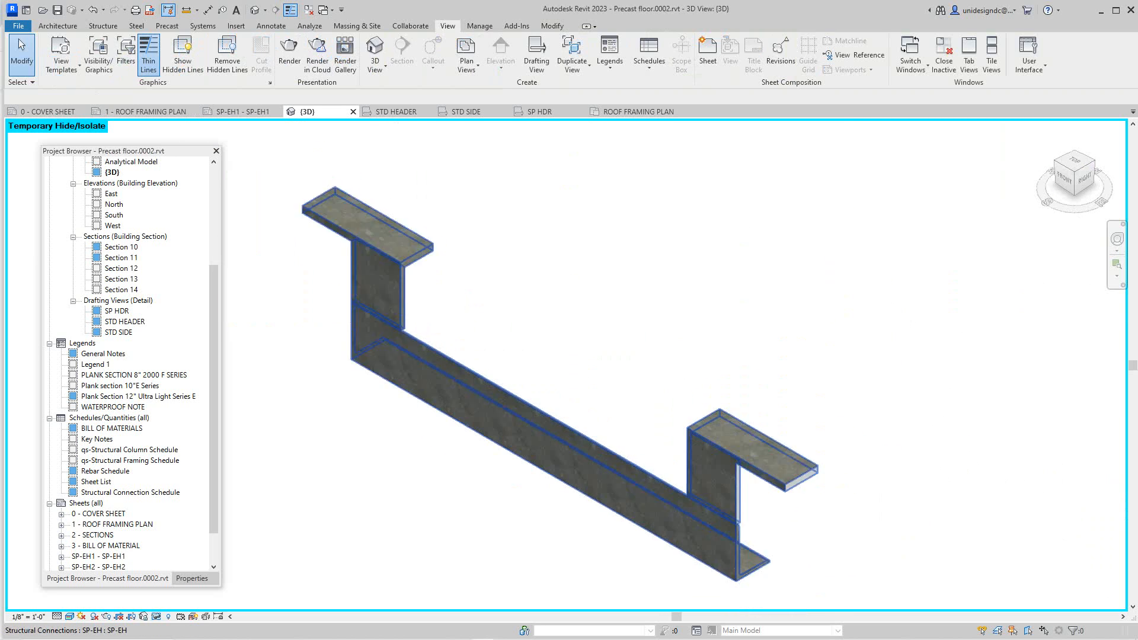
pyautogui.scroll(-1, 610, 521)
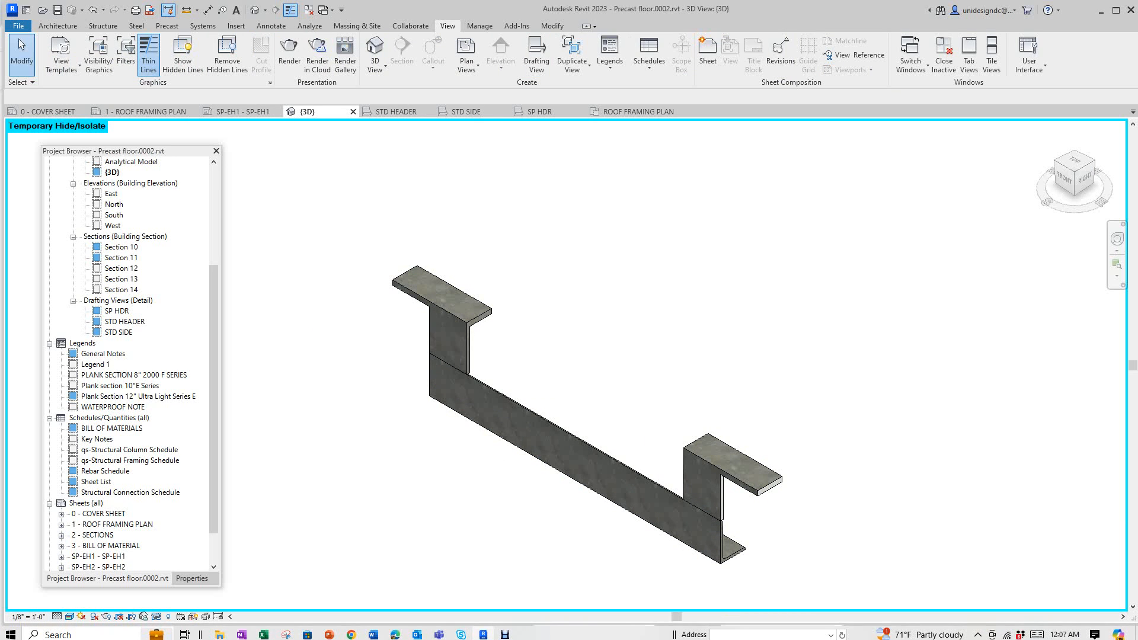
# Reset the temporary isolation to bring back the full 3D model
pyautogui.click(157, 616)
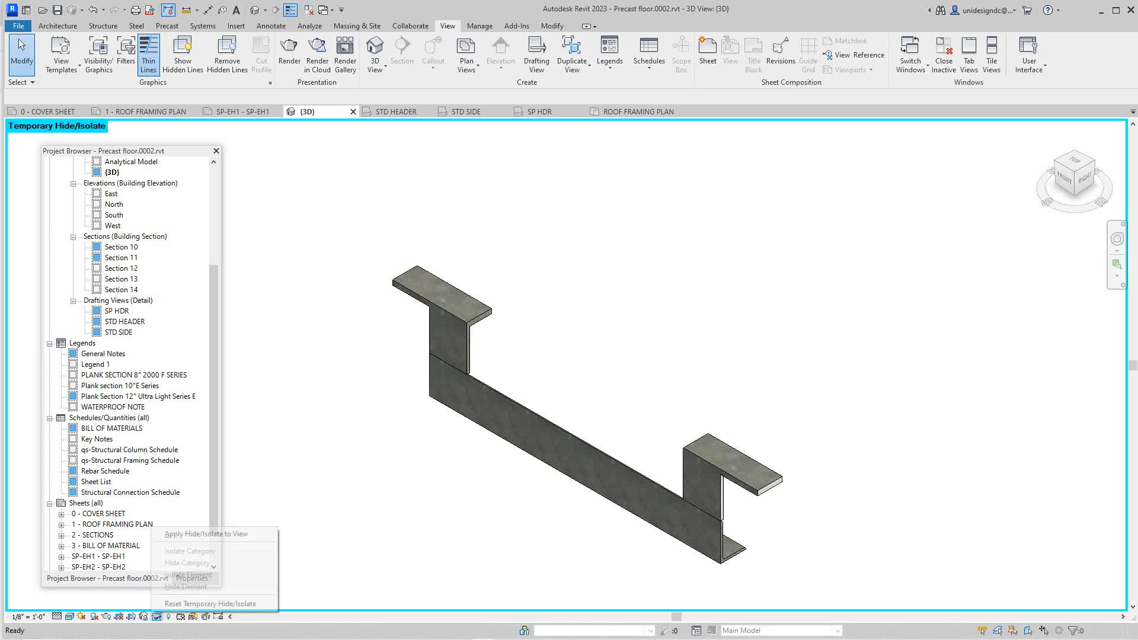
pyautogui.click(210, 604)
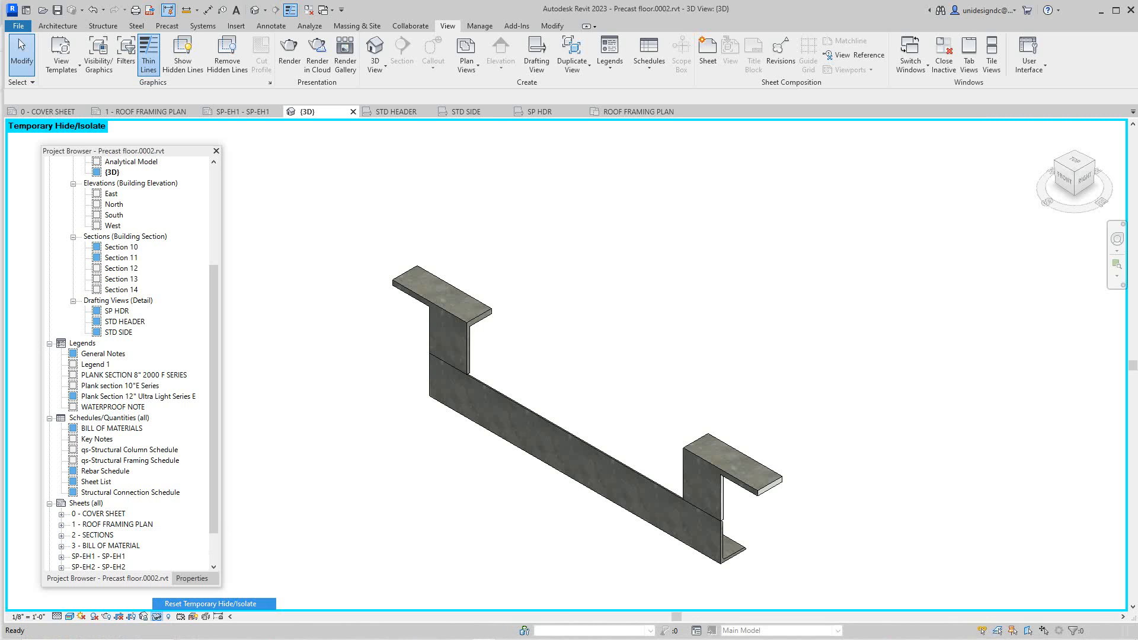
pyautogui.click(646, 373)
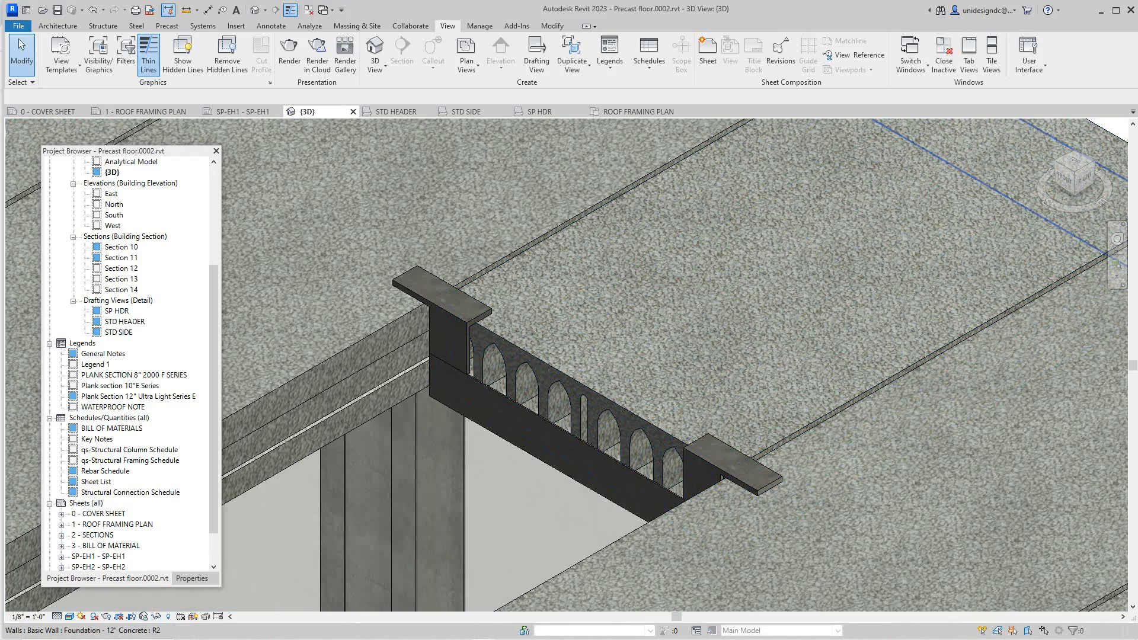
# Examine how the header supports the cut plank at the opening, and look over the whole building and its other roof openings
pyautogui.click(511, 472)
pyautogui.scroll(-3, 510, 471)
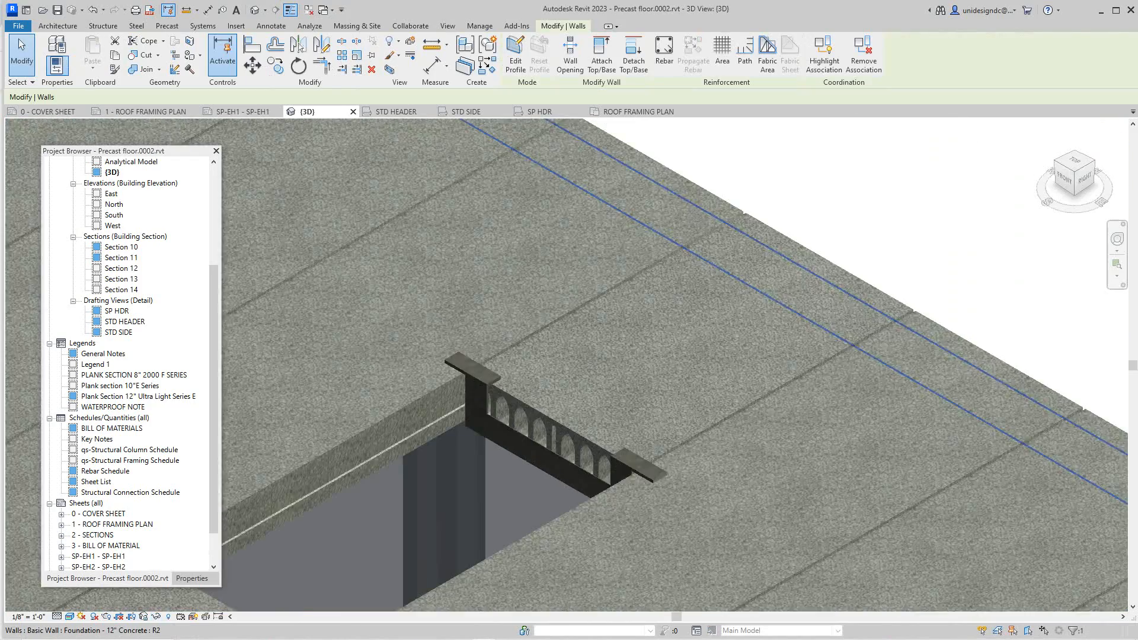
pyautogui.scroll(-1, 728, 172)
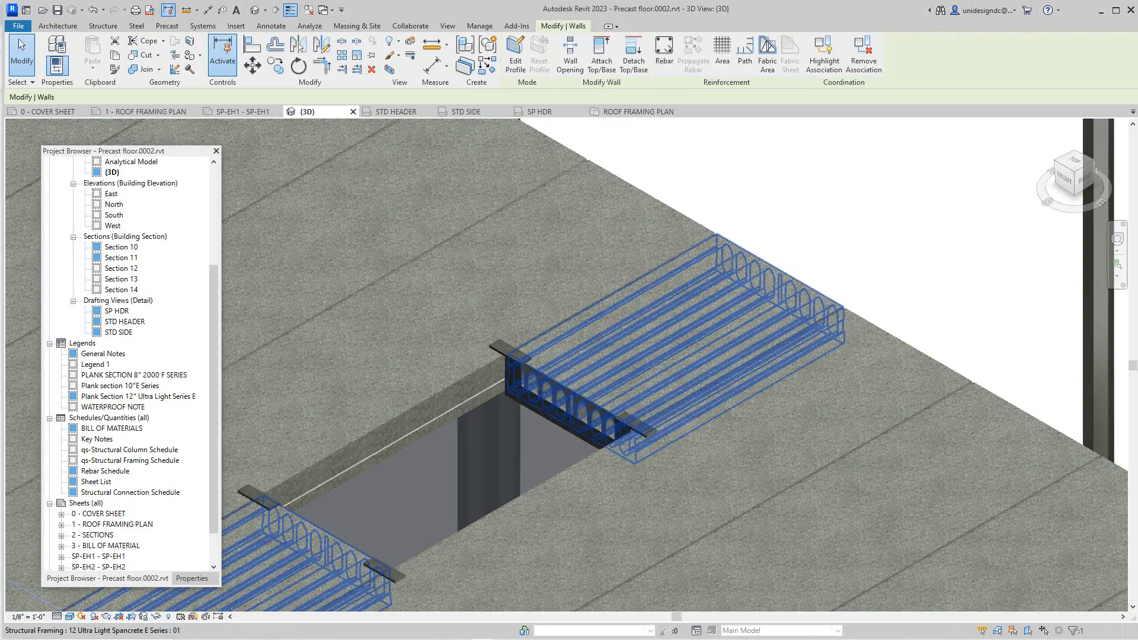
pyautogui.scroll(-1, 712, 246)
pyautogui.scroll(2, 468, 415)
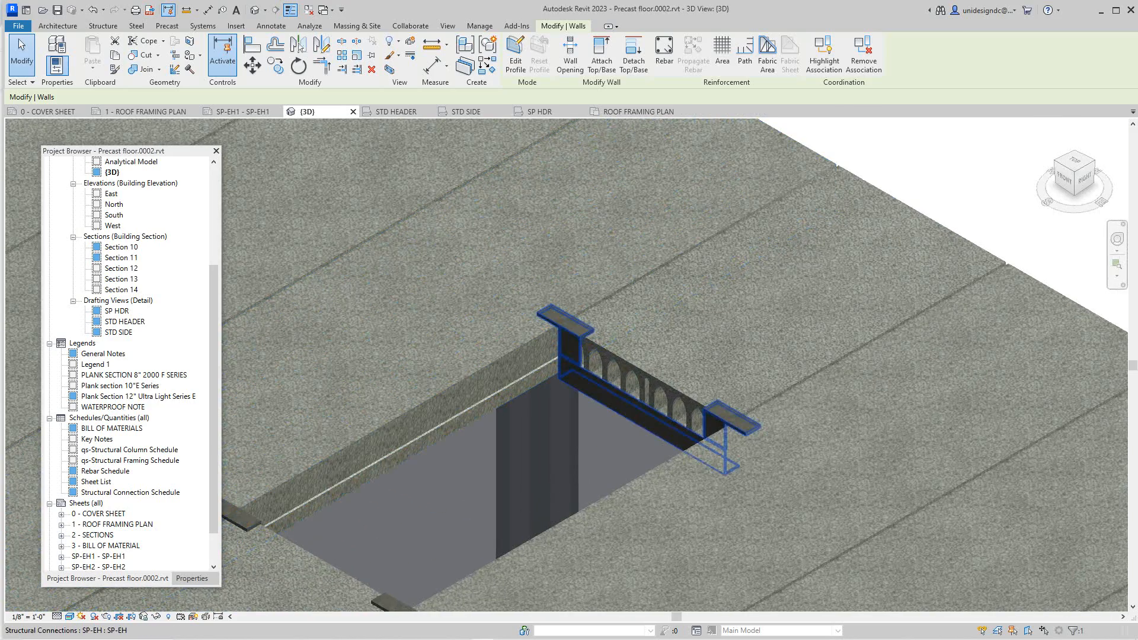
pyautogui.scroll(2, 596, 409)
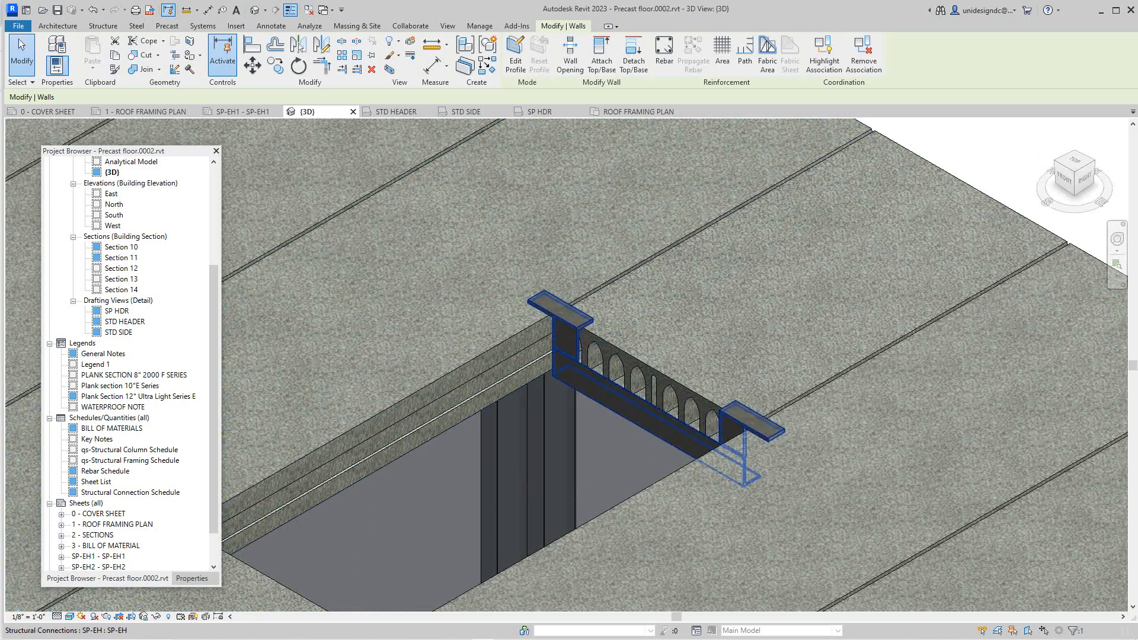
pyautogui.scroll(-1, 561, 332)
pyautogui.scroll(-1, 560, 332)
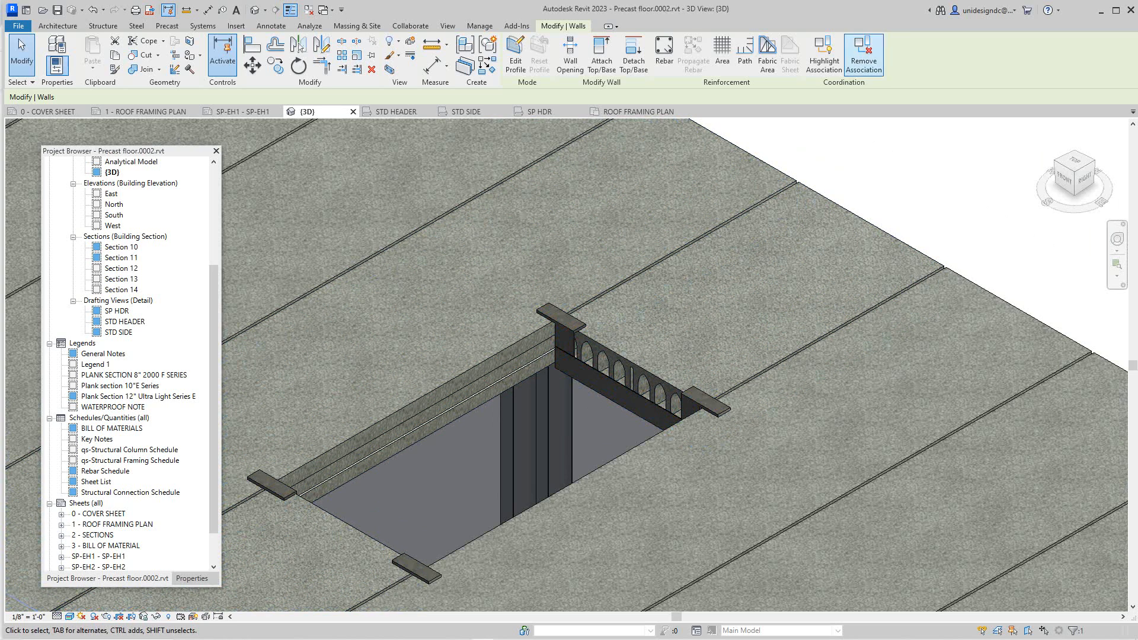
pyautogui.middleClick(942, 208)
pyautogui.middleClick(943, 207)
pyautogui.scroll(-4, 942, 208)
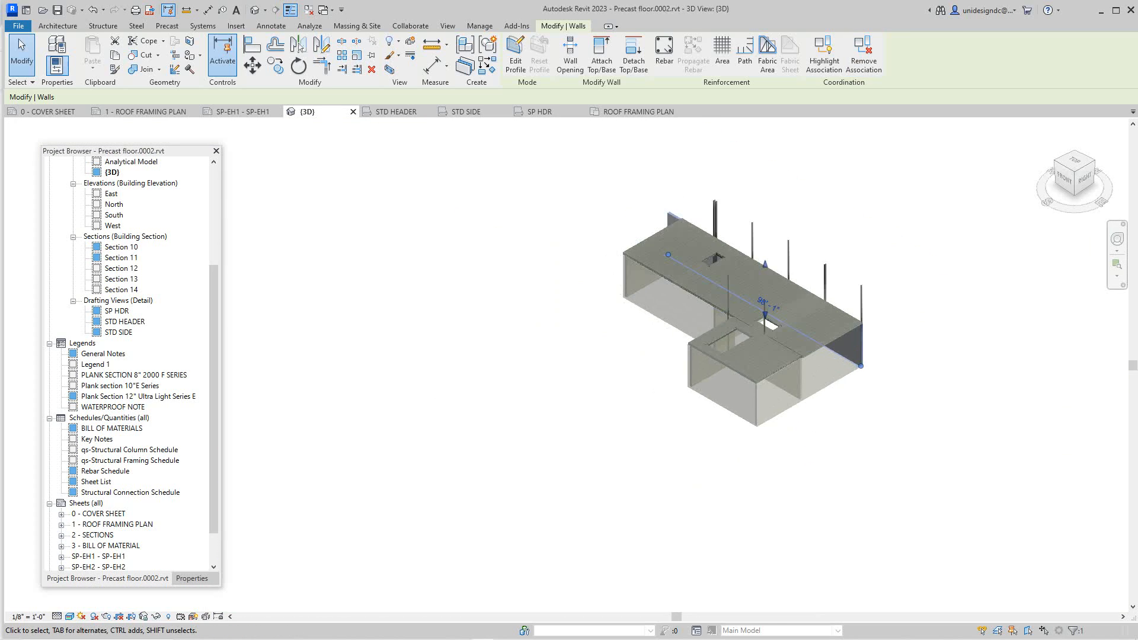
pyautogui.scroll(2, 942, 208)
pyautogui.scroll(5, 646, 282)
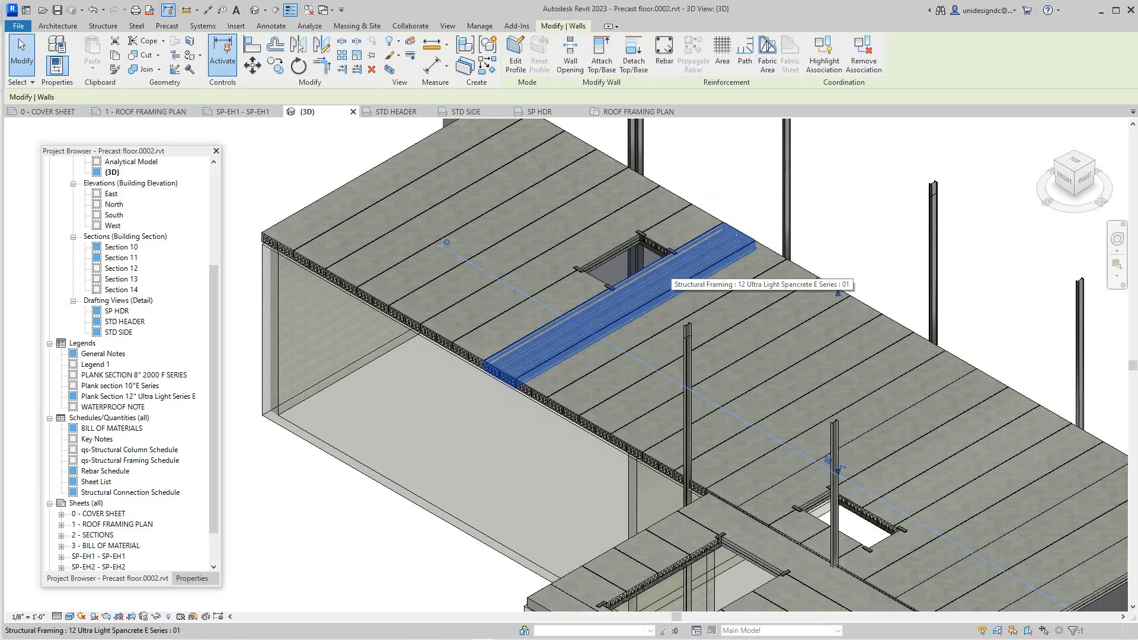
pyautogui.scroll(4, 660, 271)
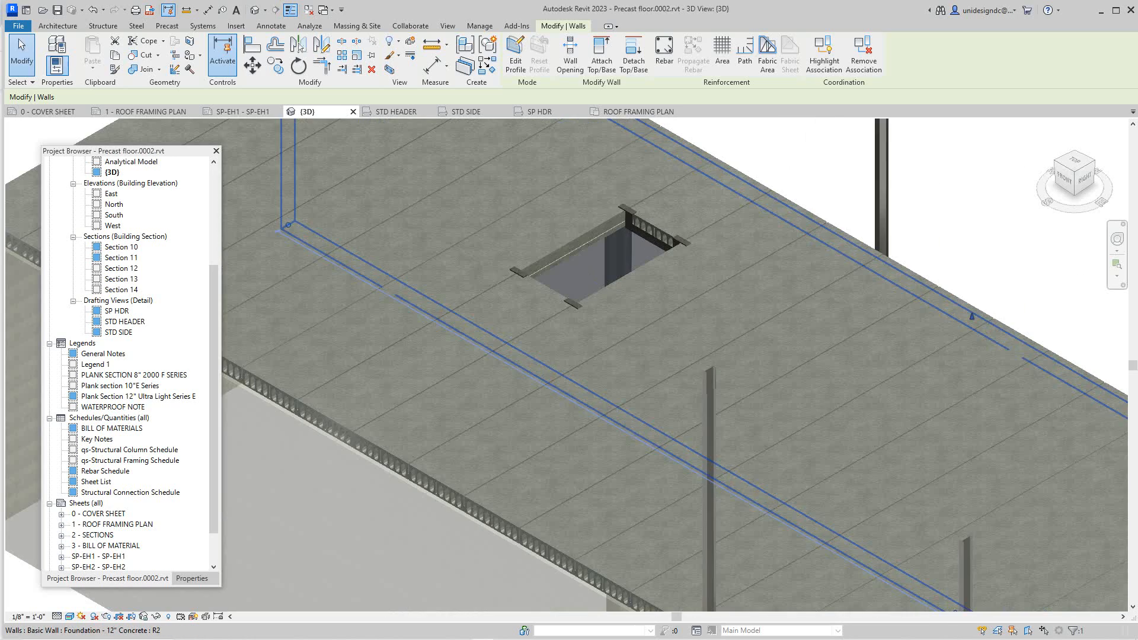
pyautogui.scroll(1, 651, 246)
pyautogui.press('Escape')
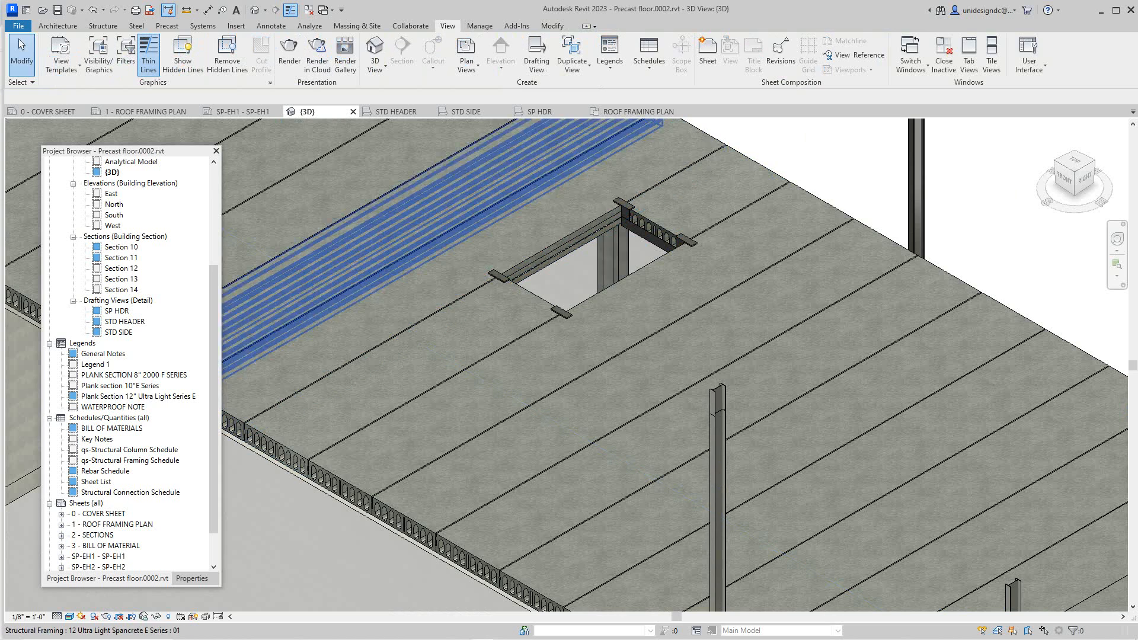
# Open the family of the SP-EH header at the roof opening for editing
pyautogui.click(652, 236)
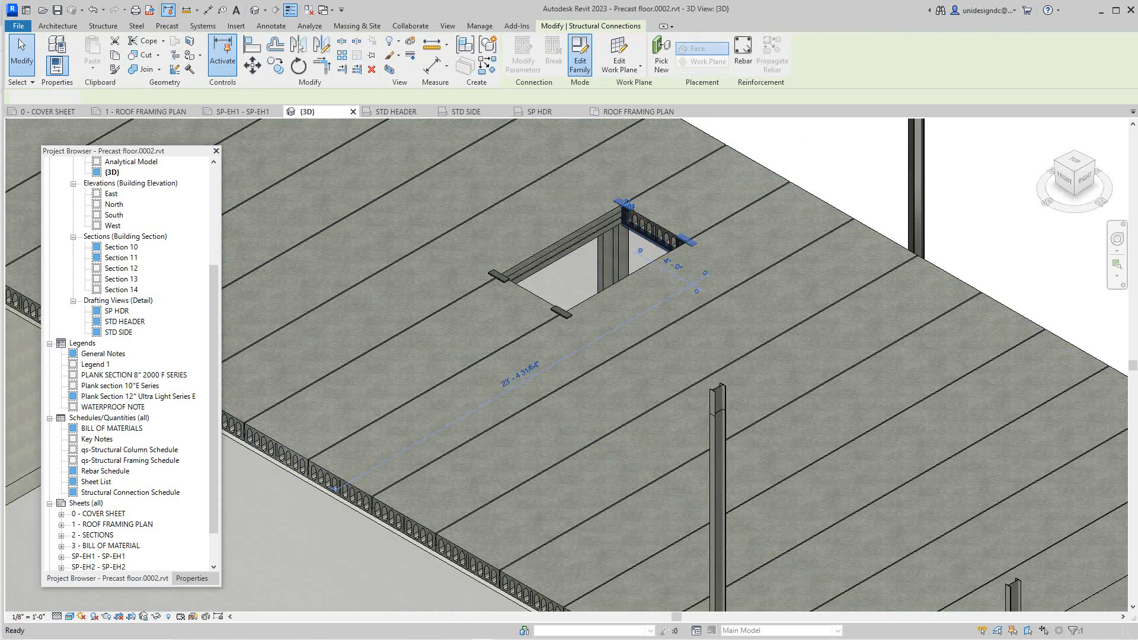
pyautogui.click(583, 54)
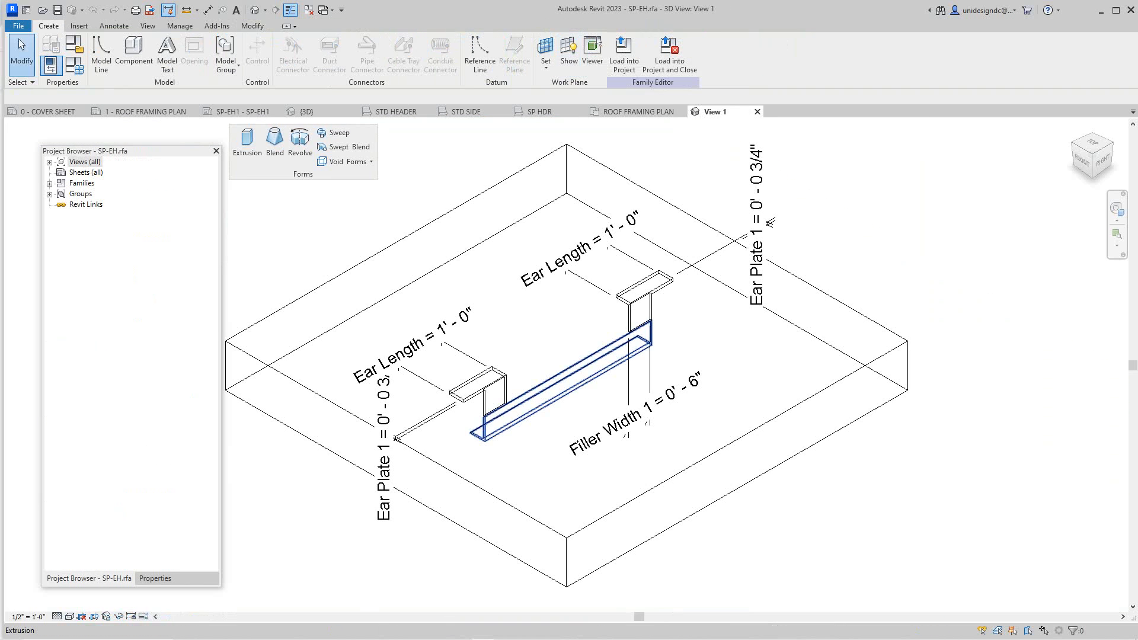
pyautogui.scroll(-3, 562, 395)
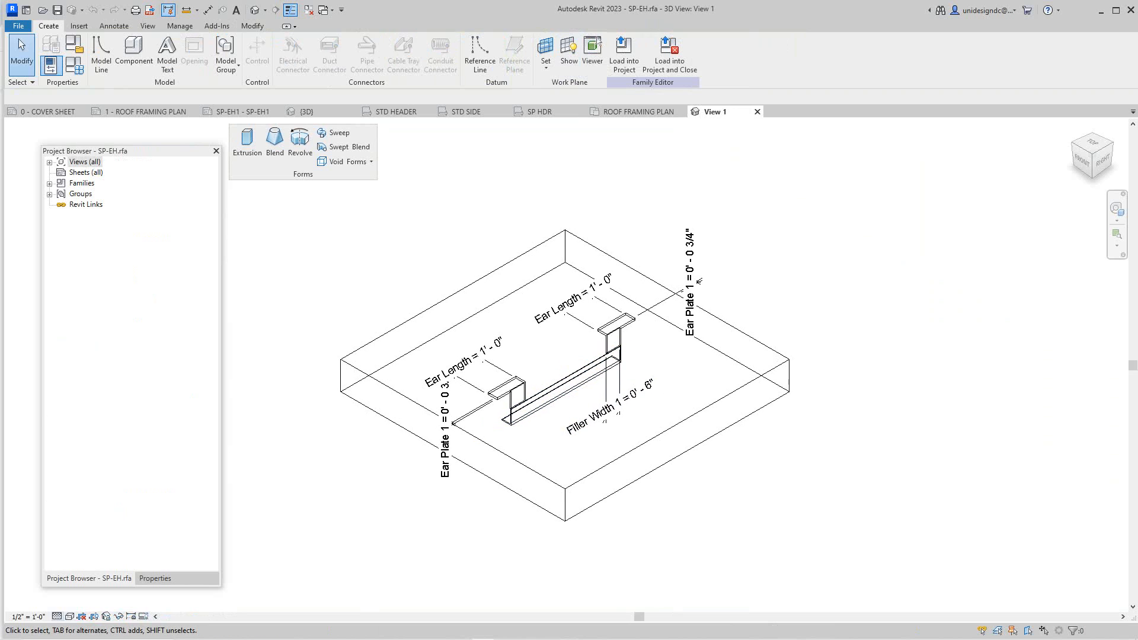
# Try the Shaded visual style in the family's 3D view and return to Wireframe
pyautogui.click(69, 616)
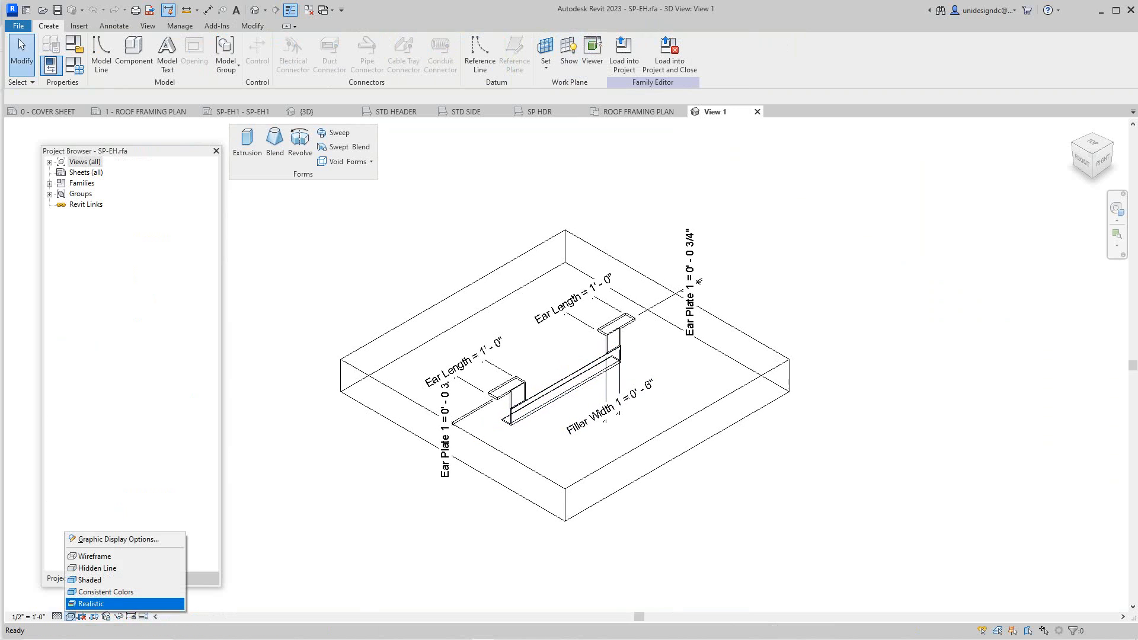
pyautogui.click(90, 580)
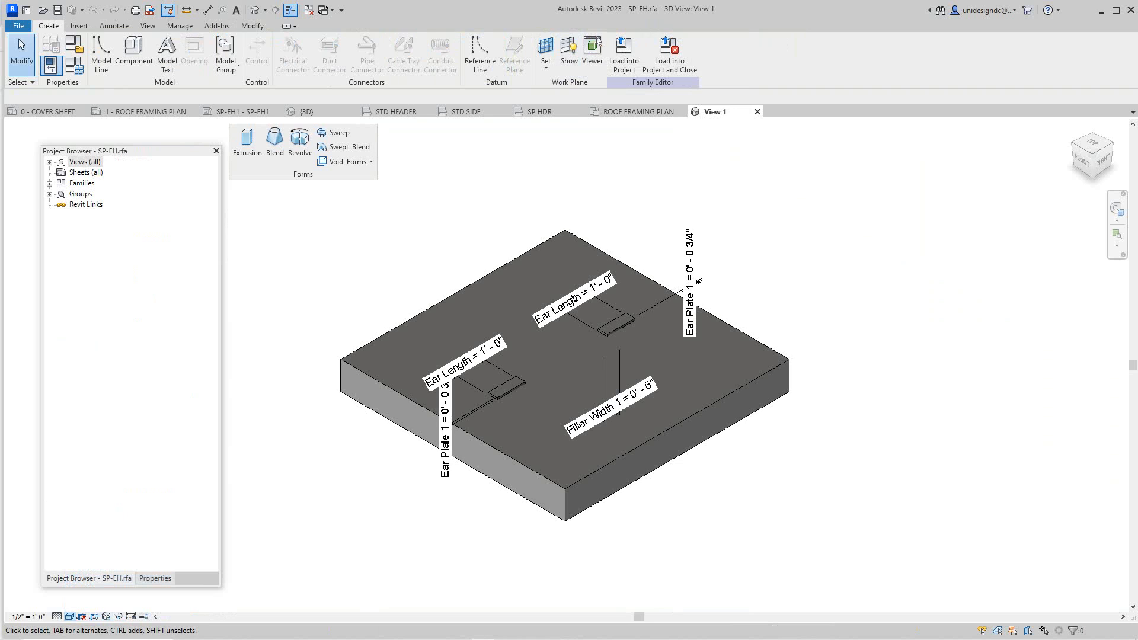
pyautogui.click(69, 616)
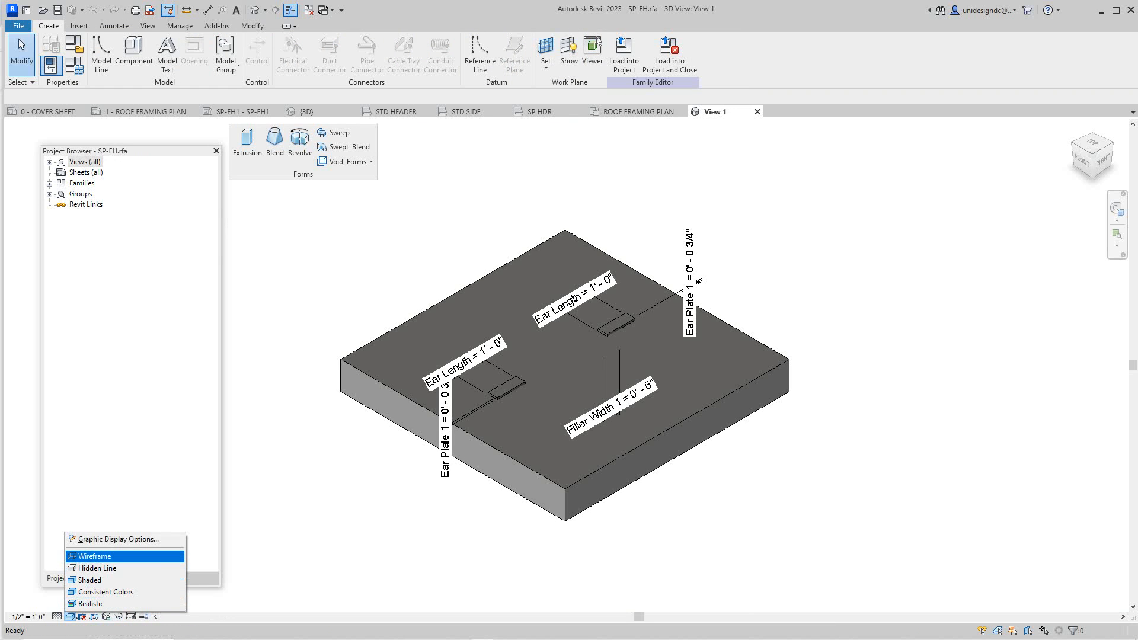
pyautogui.click(95, 556)
# Inspect the header family's plates and labelled dimensions in 3D, from the right side and the home orientation
pyautogui.scroll(4, 522, 397)
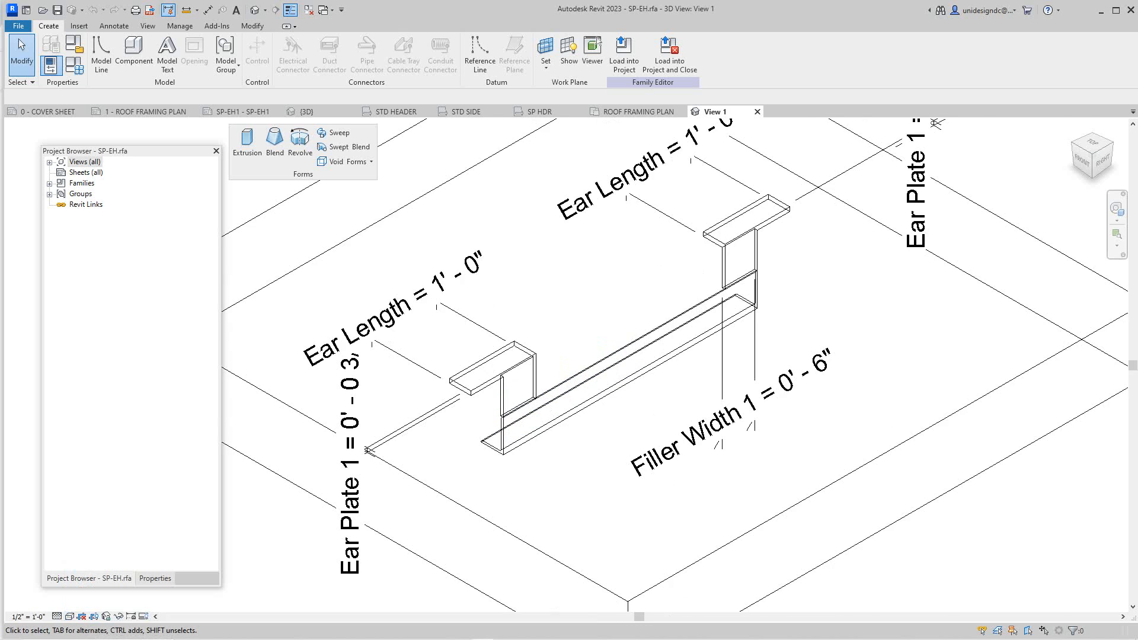
pyautogui.scroll(3, 510, 393)
pyautogui.scroll(-4, 461, 388)
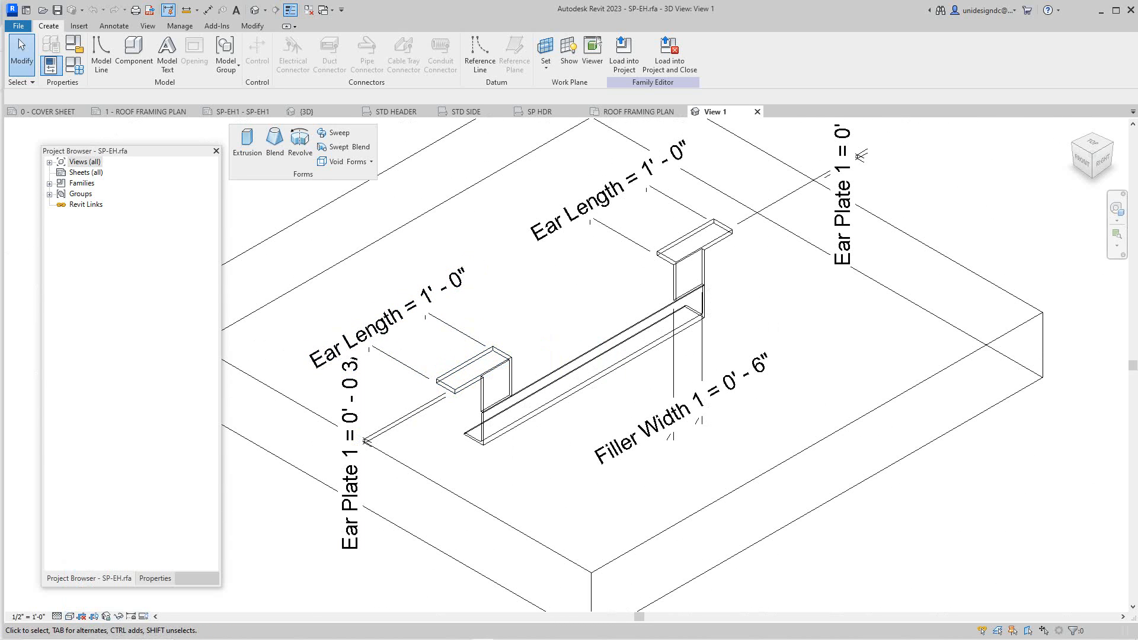
pyautogui.scroll(-3, 485, 340)
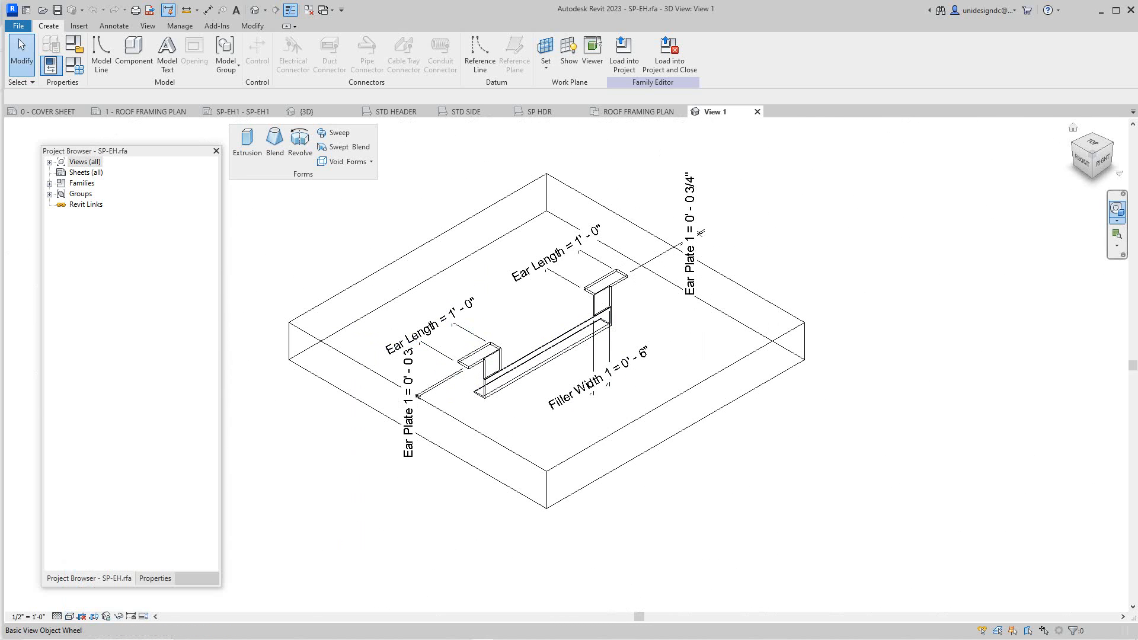
pyautogui.click(1103, 159)
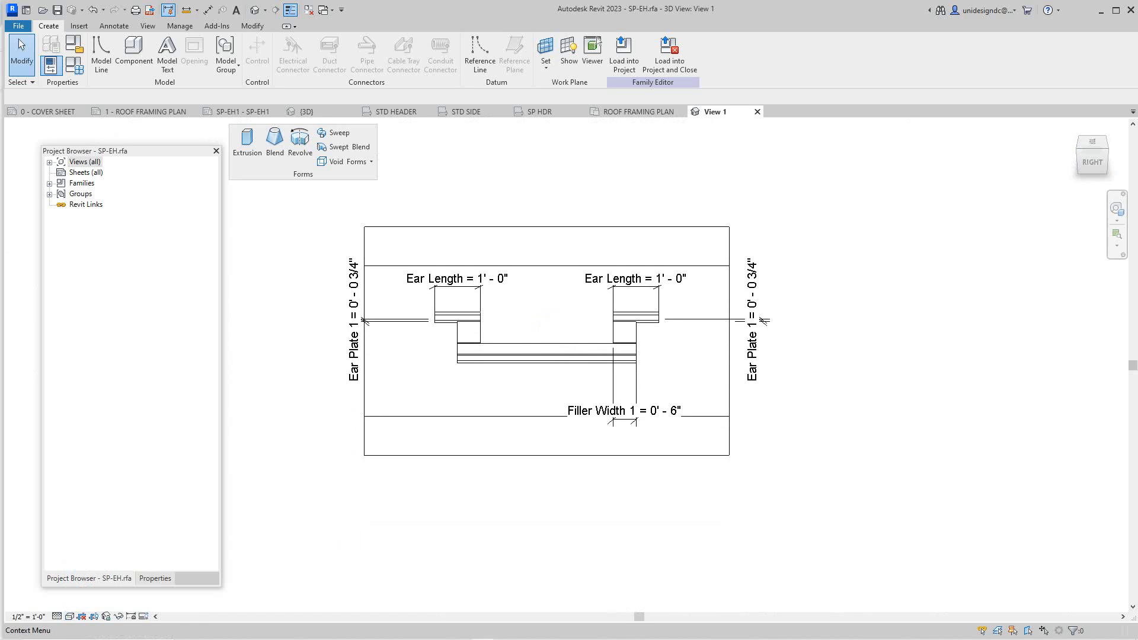
pyautogui.click(1073, 128)
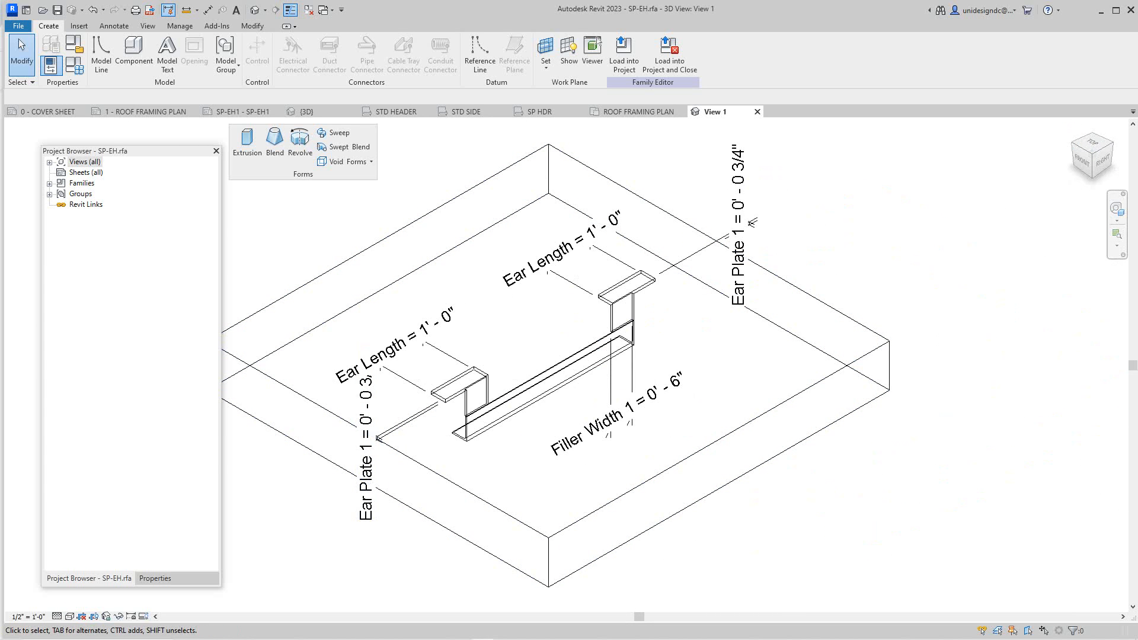
# Open the header family's types and review its constraint and dimension parameters with the dialog clear of the 3D model
pyautogui.press('f')
pyautogui.press('t')
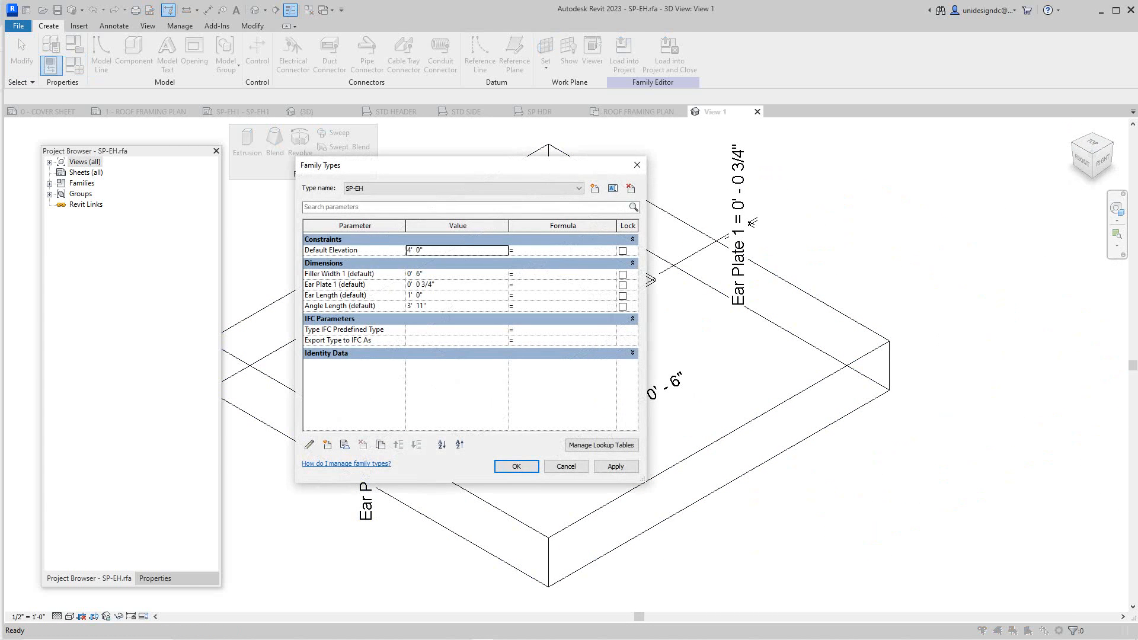
pyautogui.moveTo(320, 165); pyautogui.dragTo(723, 273)
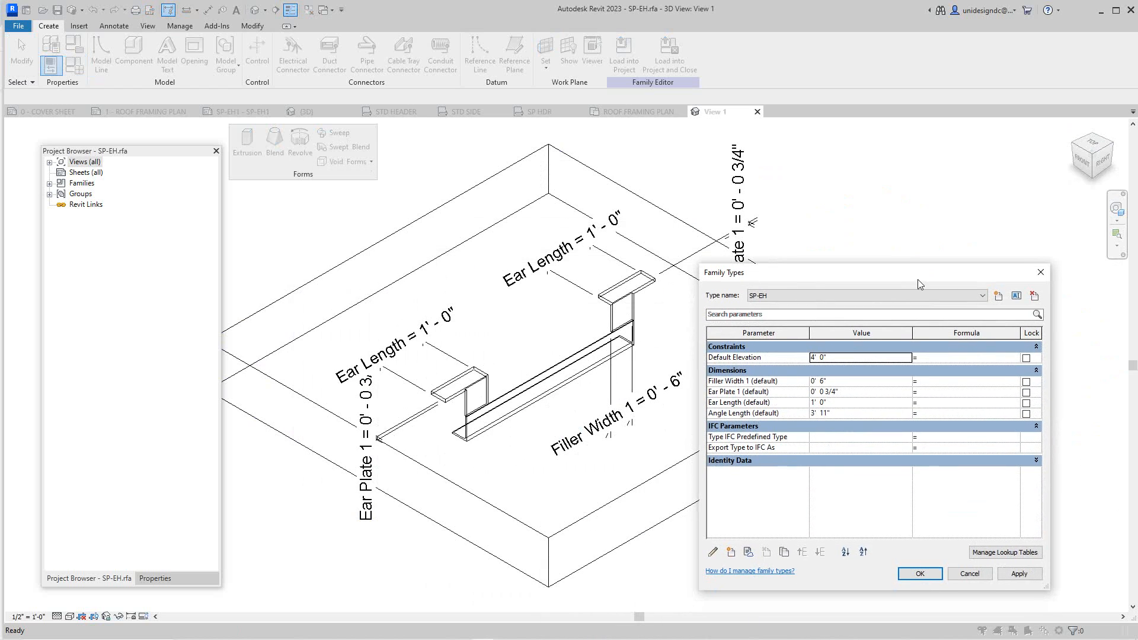
pyautogui.moveTo(830, 274); pyautogui.dragTo(942, 267)
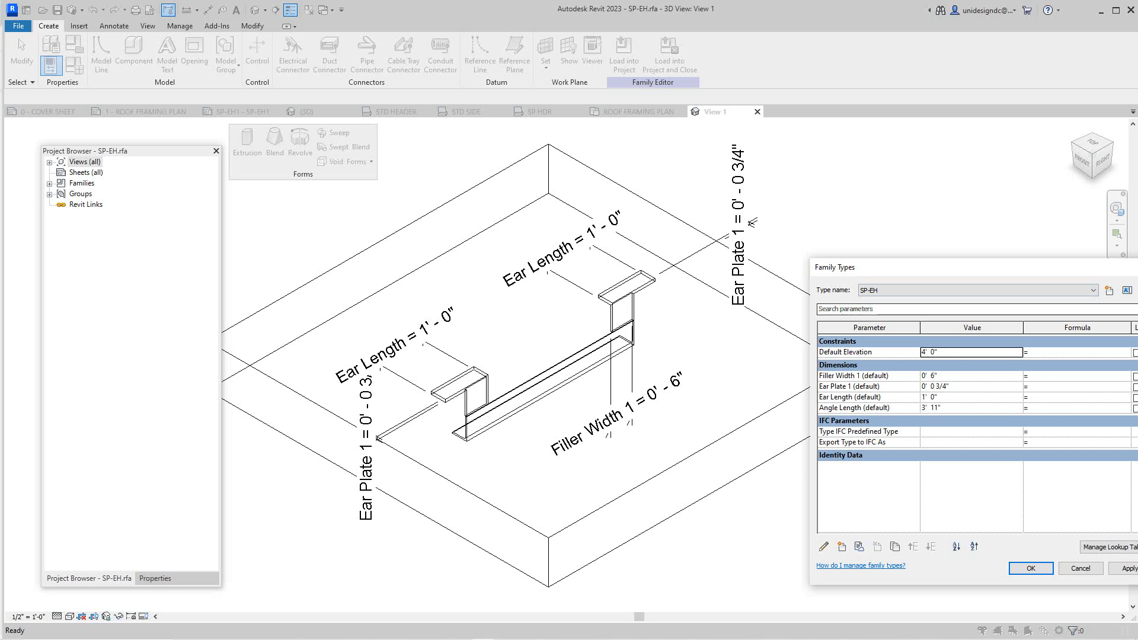
# Switch the family's current type to SP-EH 2, apply it and close the family types
pyautogui.click(1093, 290)
pyautogui.press('Down')
pyautogui.press('Down')
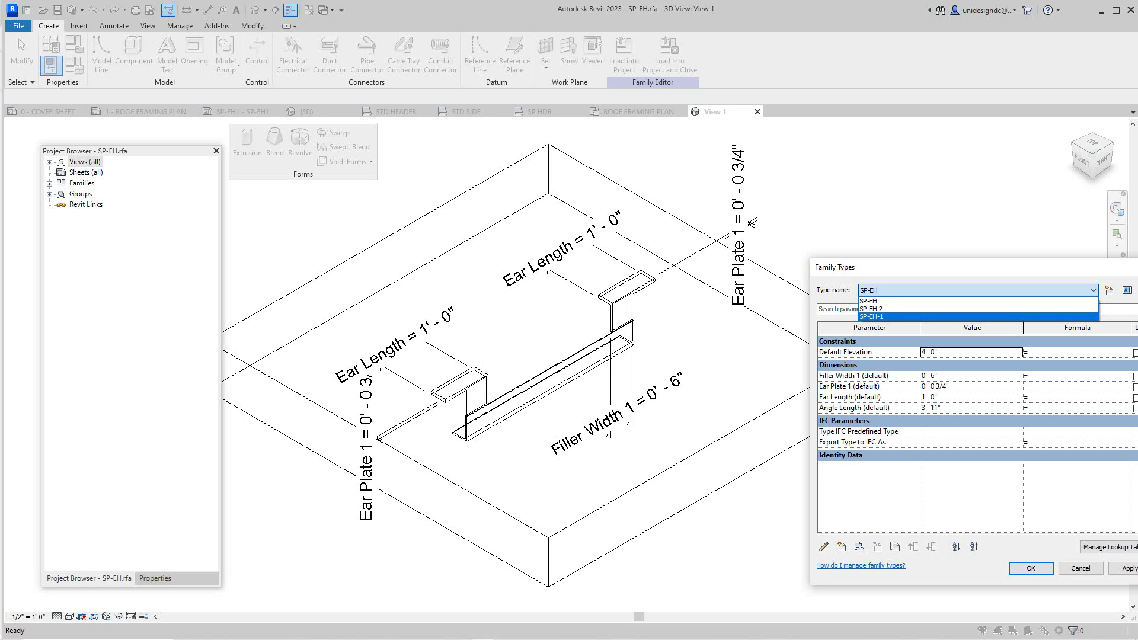
pyautogui.press('Up')
pyautogui.press('Return')
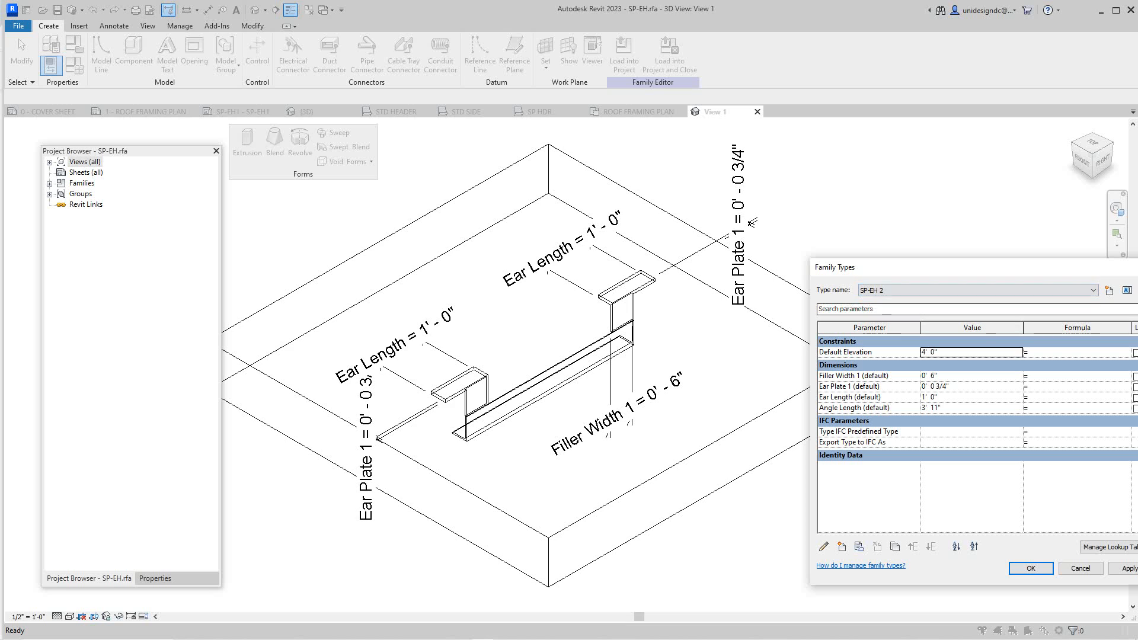
pyautogui.click(1129, 569)
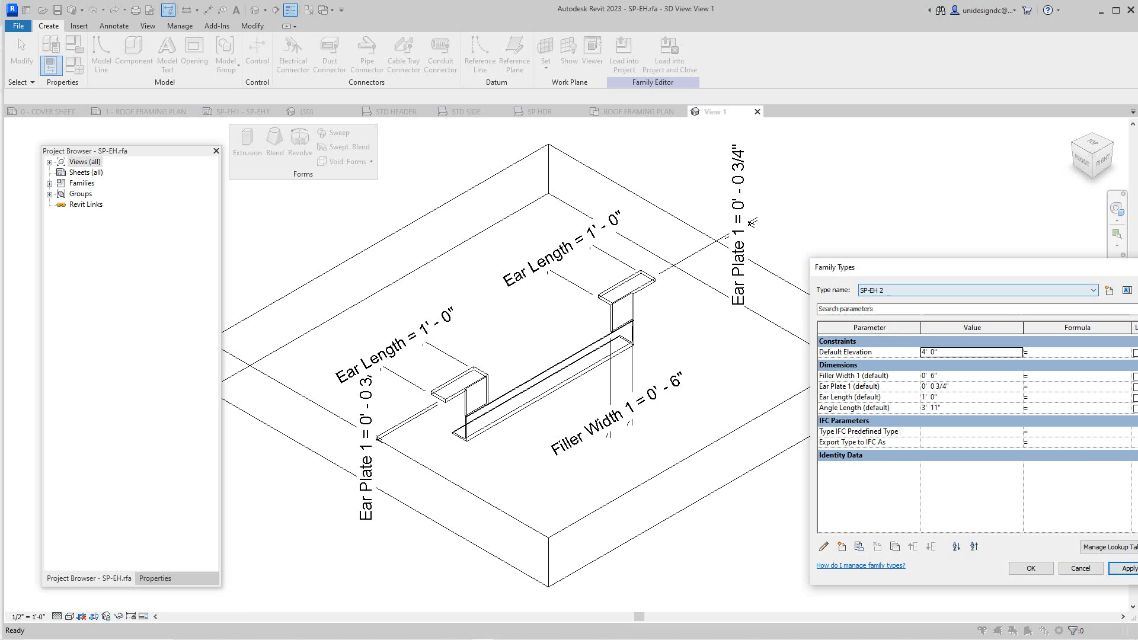
pyautogui.moveTo(1016, 279); pyautogui.dragTo(934, 288)
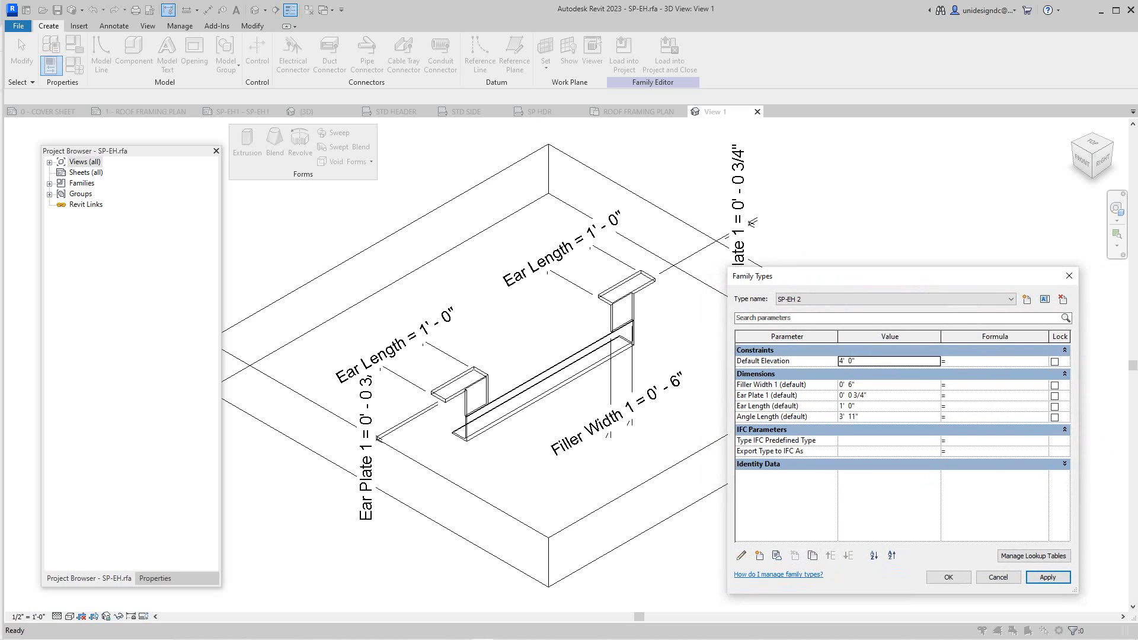
pyautogui.click(948, 577)
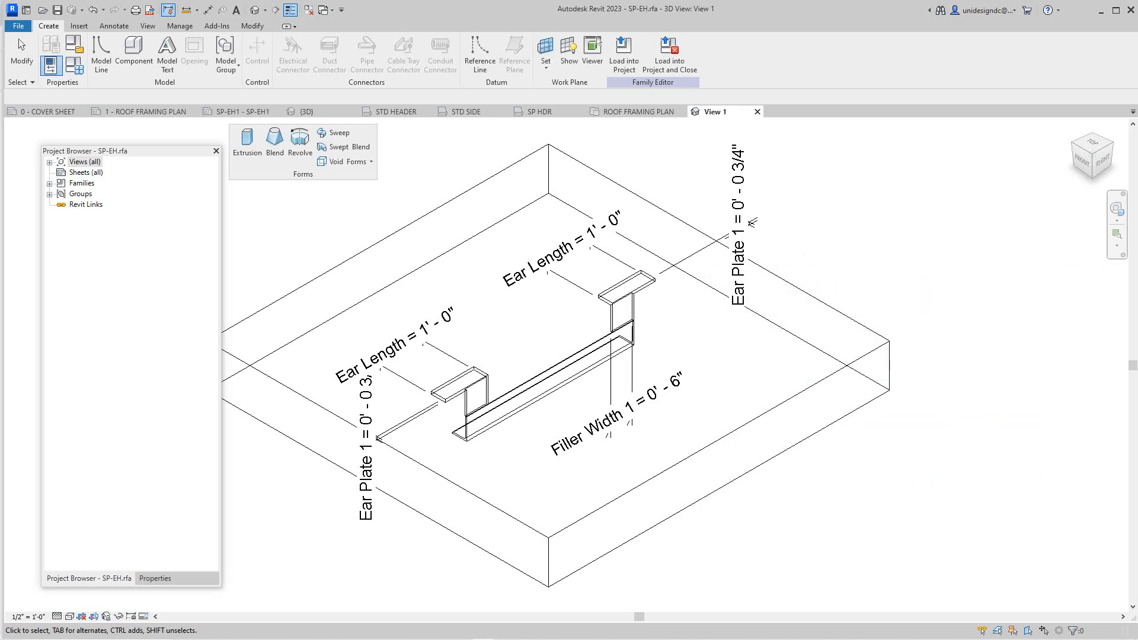
pyautogui.scroll(4, 644, 347)
pyautogui.scroll(-5, 562, 327)
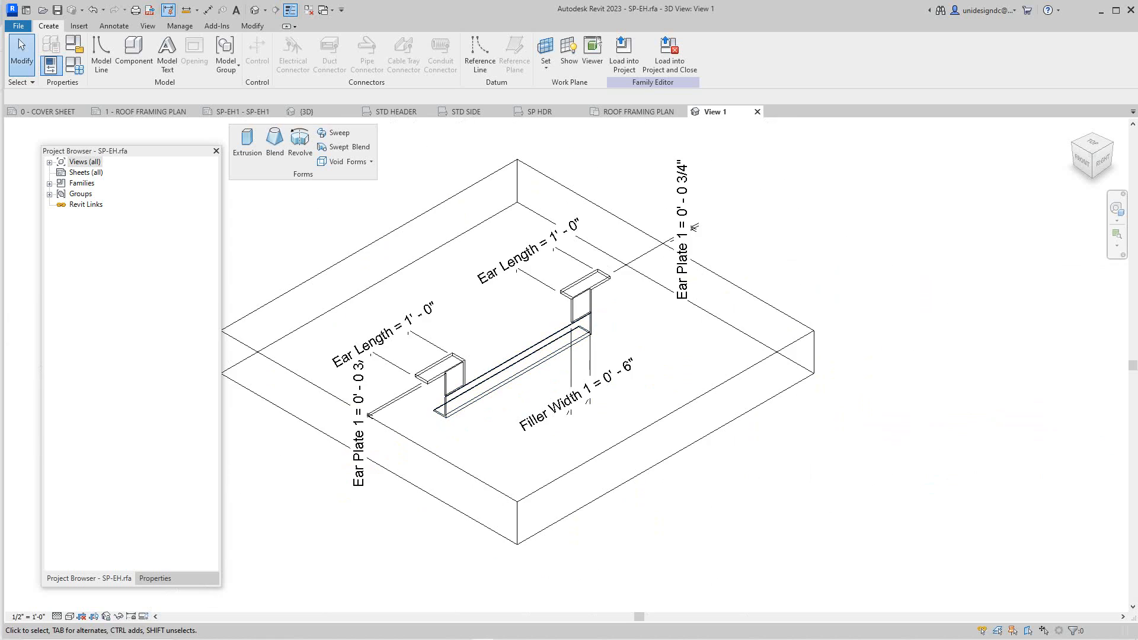
pyautogui.moveTo(563, 329); pyautogui.dragTo(612, 425, button='middle')
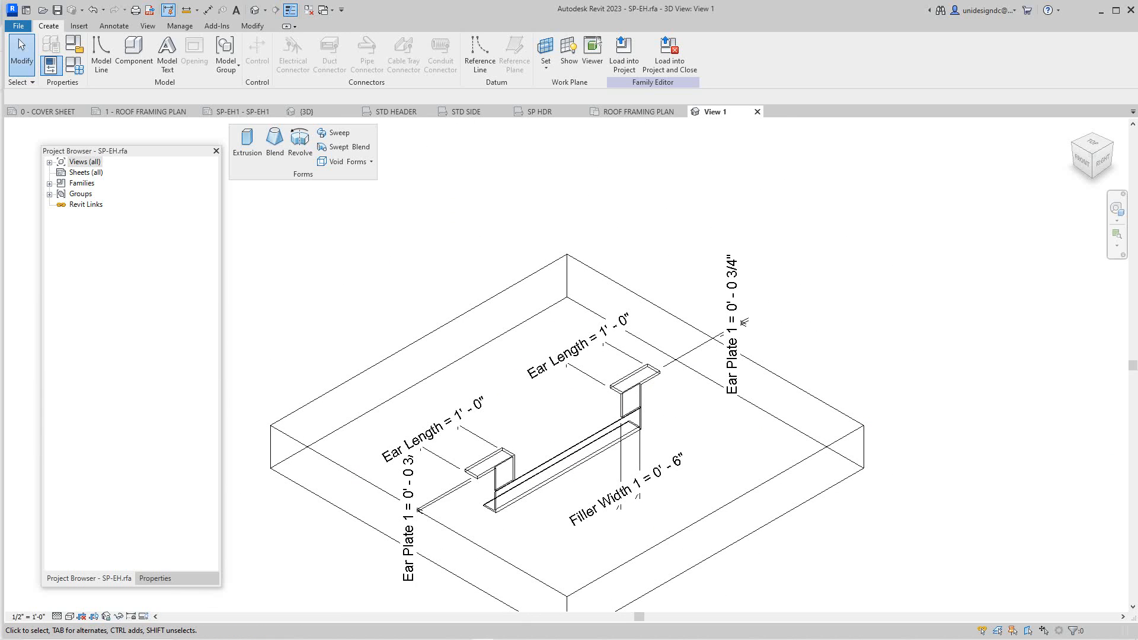
pyautogui.scroll(-2, 363, 243)
pyautogui.middleClick(363, 243)
pyautogui.middleClick(363, 243)
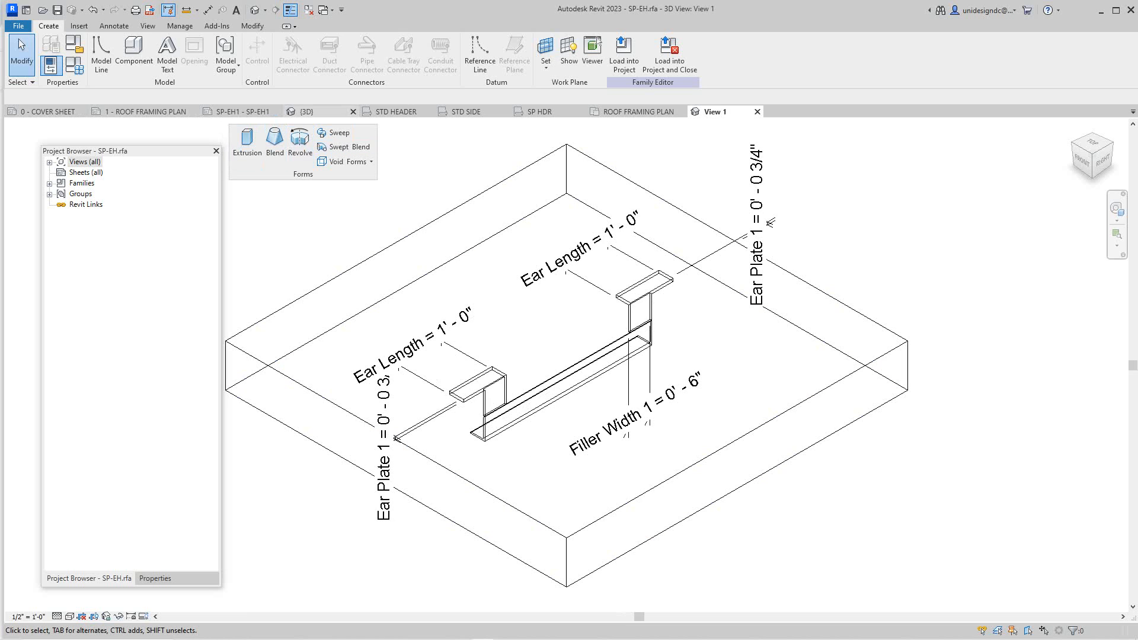
# Return to the project's 3D view, select the SP-EH header at the roof opening and open its family for editing
pyautogui.click(307, 111)
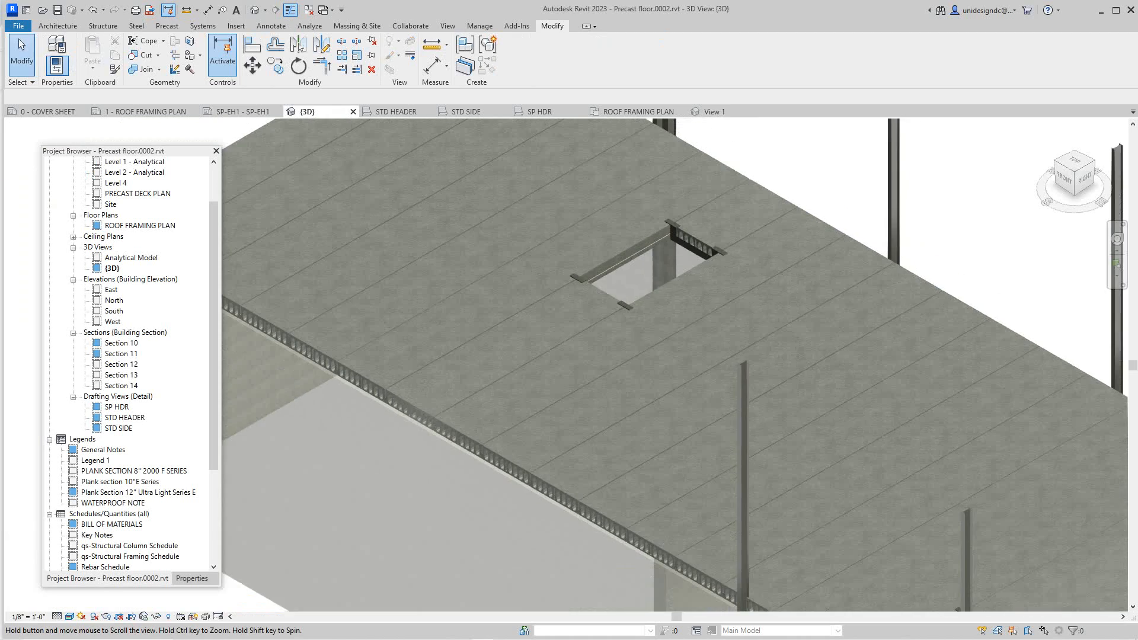
pyautogui.scroll(-8, 593, 355)
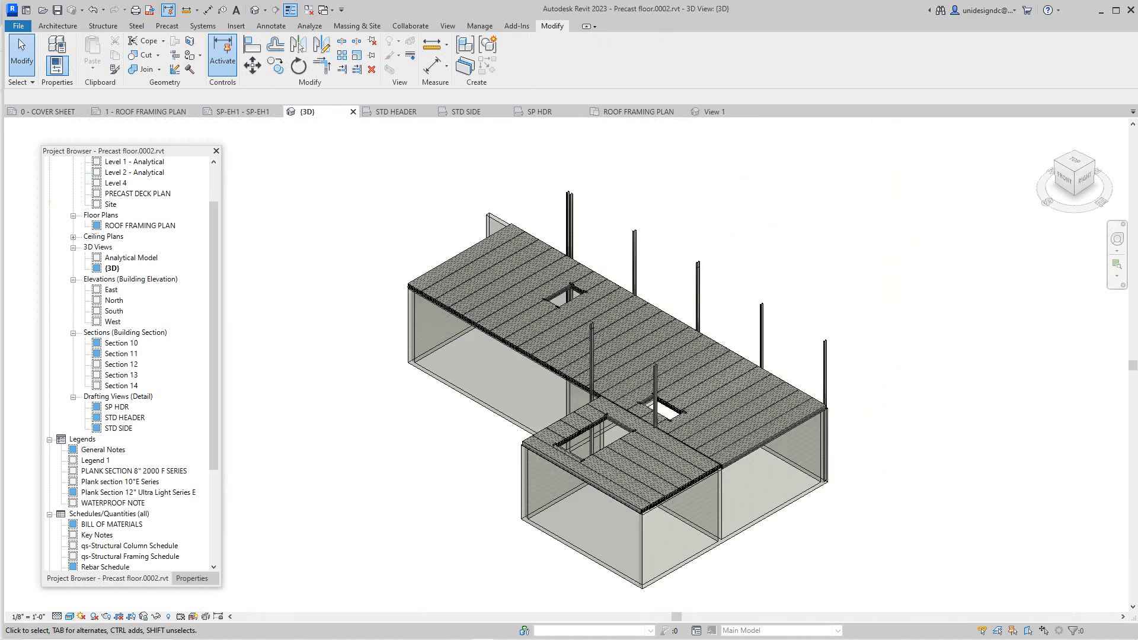
pyautogui.scroll(3, 815, 237)
pyautogui.moveTo(815, 237); pyautogui.dragTo(904, 198, button='middle')
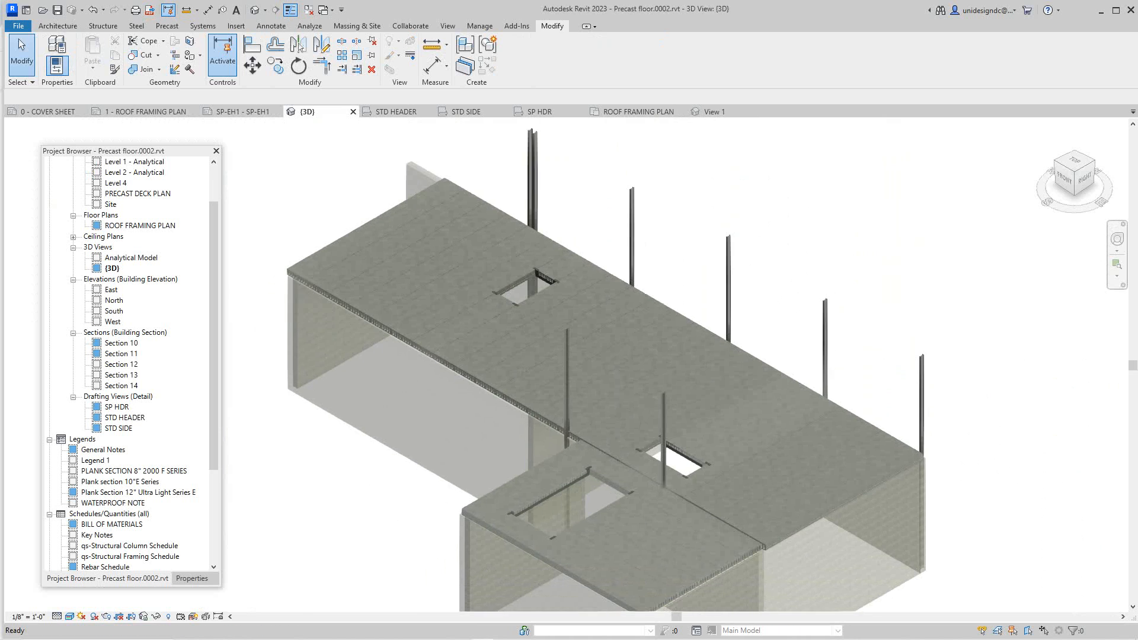
pyautogui.scroll(6, 522, 275)
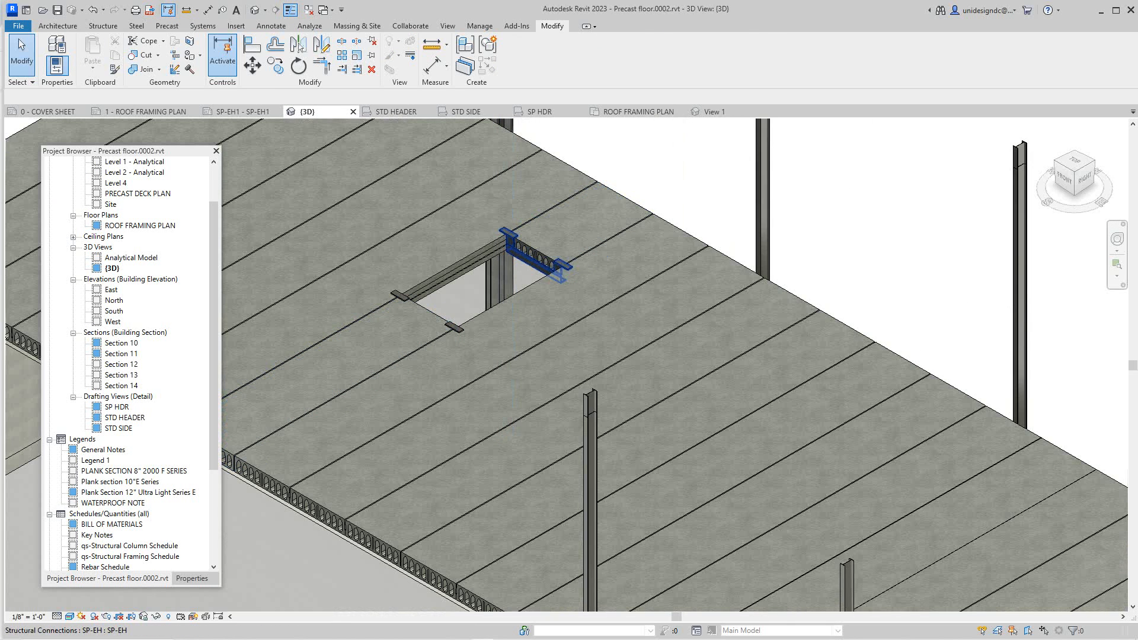
pyautogui.click(517, 251)
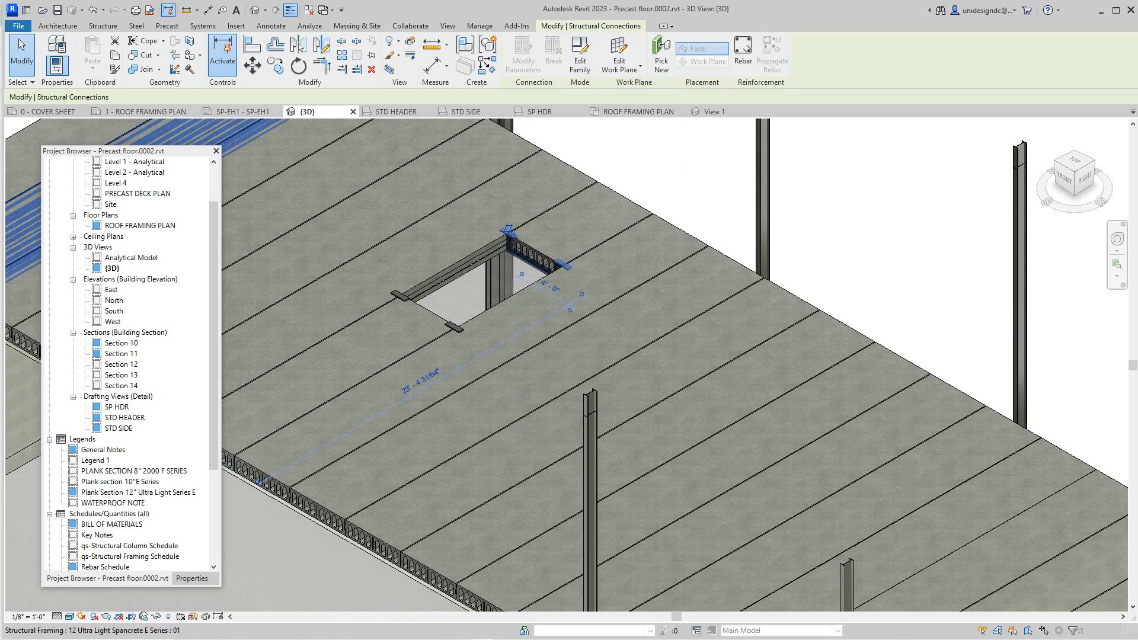
pyautogui.click(580, 56)
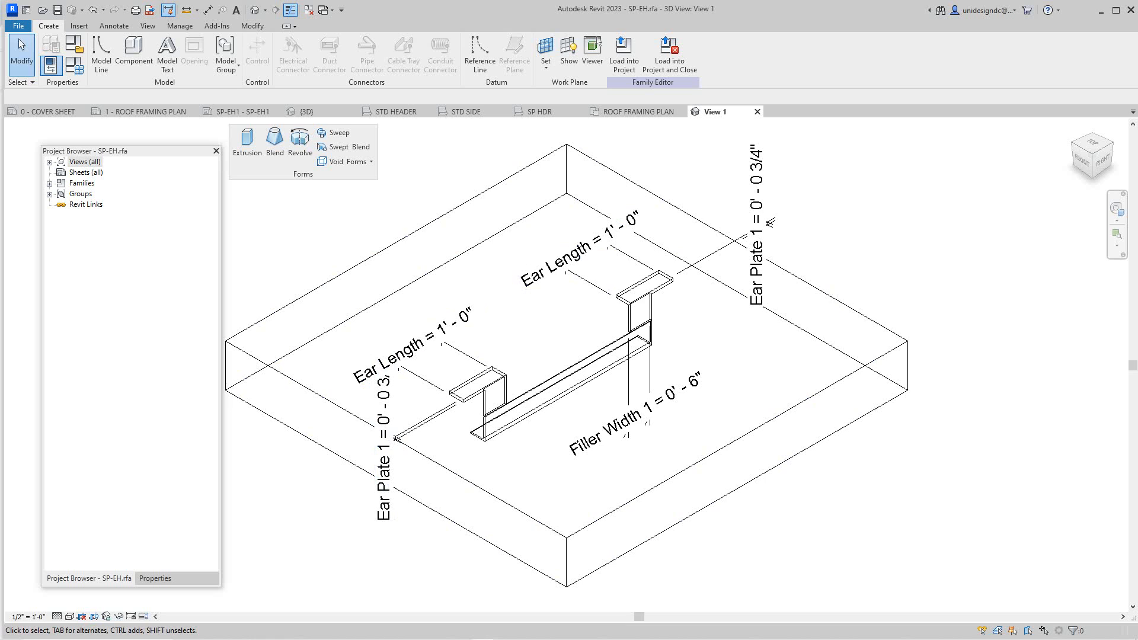
# Open the family's Ref. Level floor plan and examine the header's ear plates, reference planes and dimensions
pyautogui.scroll(2, 613, 317)
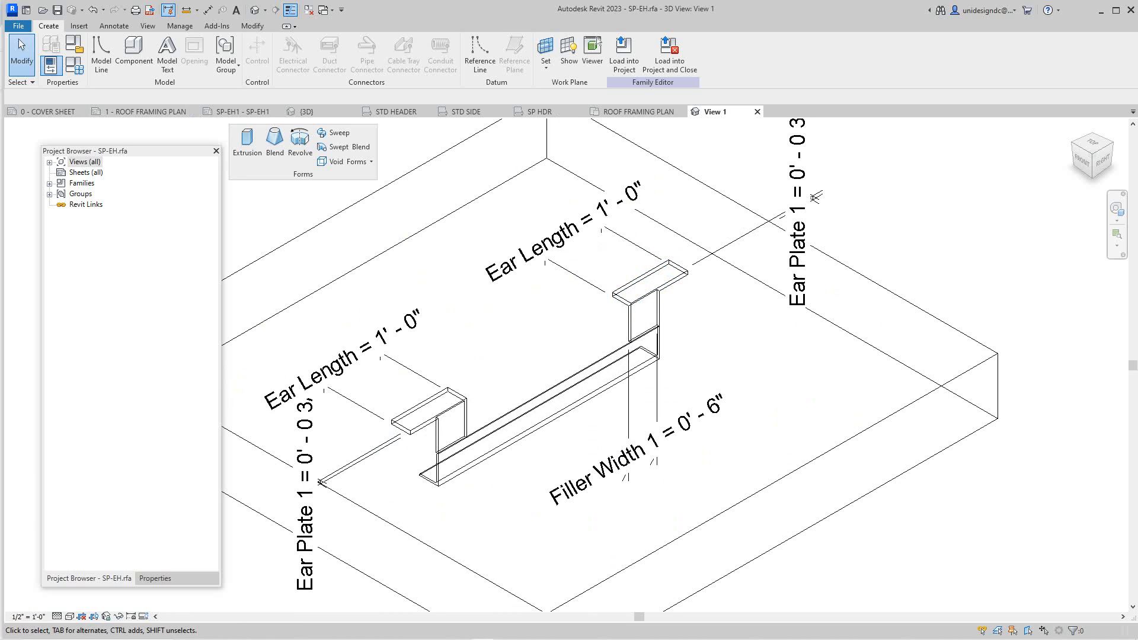
pyautogui.click(50, 162)
pyautogui.click(61, 173)
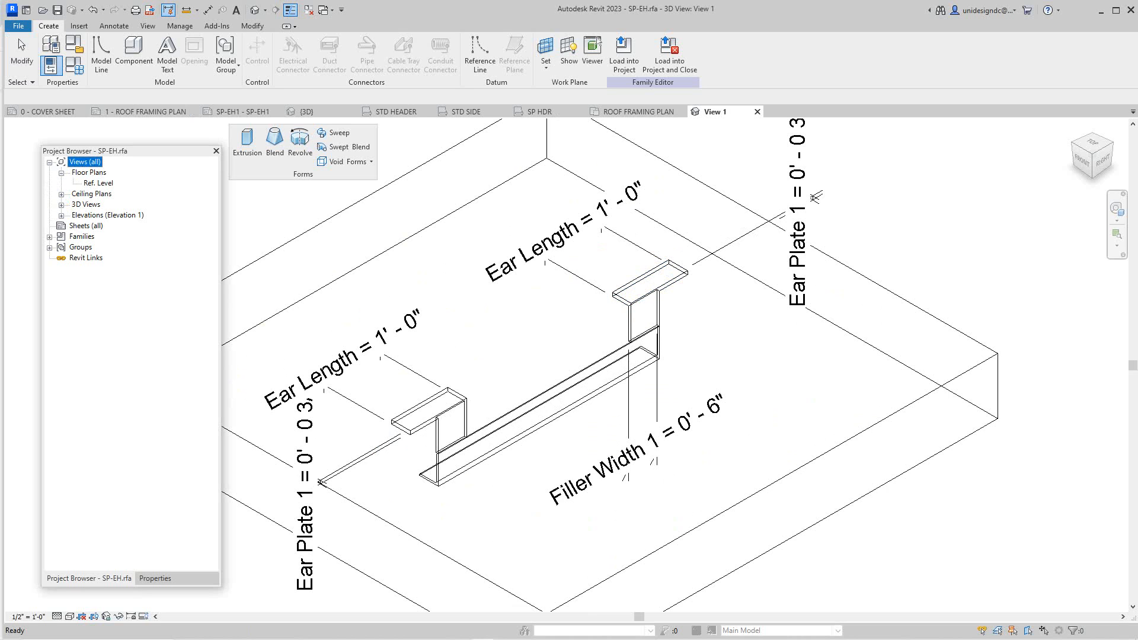
pyautogui.doubleClick(98, 182)
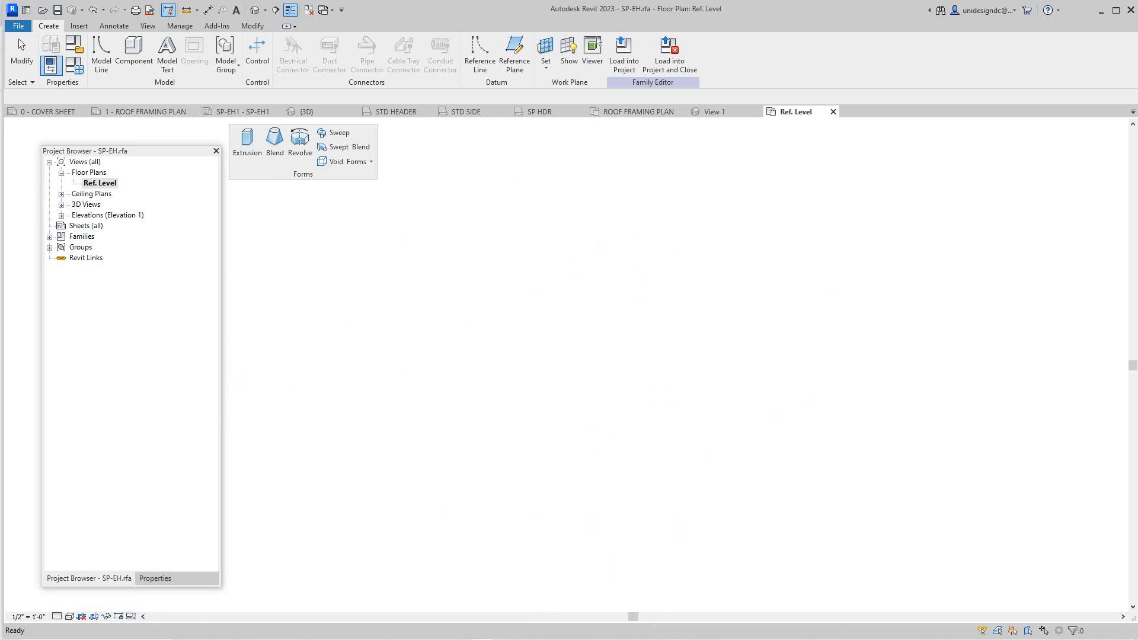
pyautogui.scroll(5, 548, 267)
pyautogui.moveTo(531, 272); pyautogui.dragTo(546, 324, button='middle')
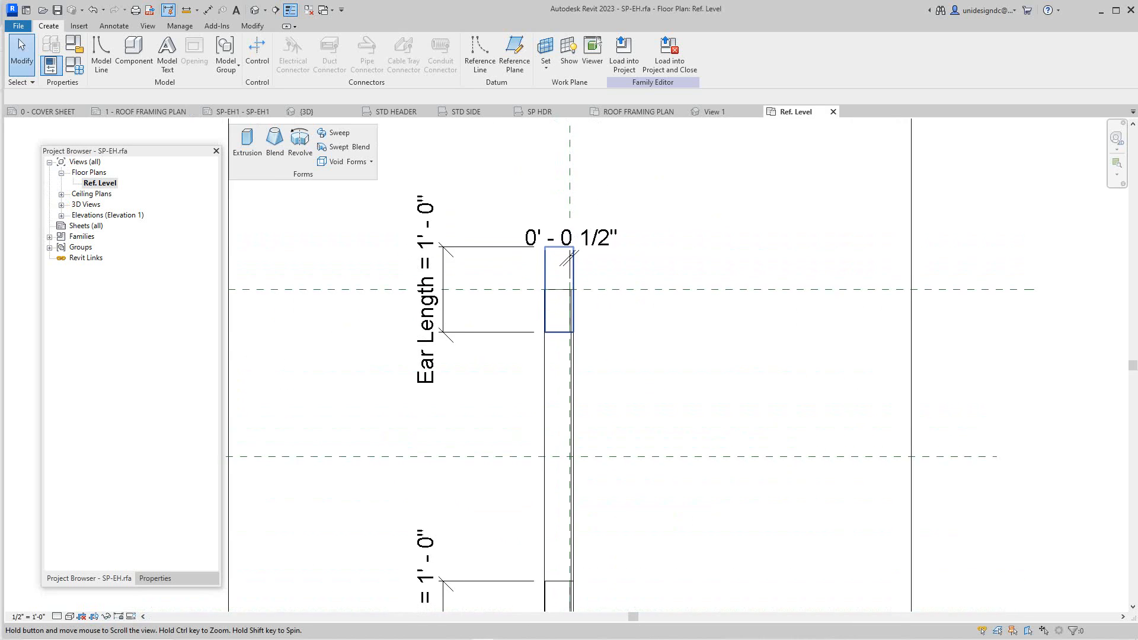
pyautogui.scroll(-1, 545, 324)
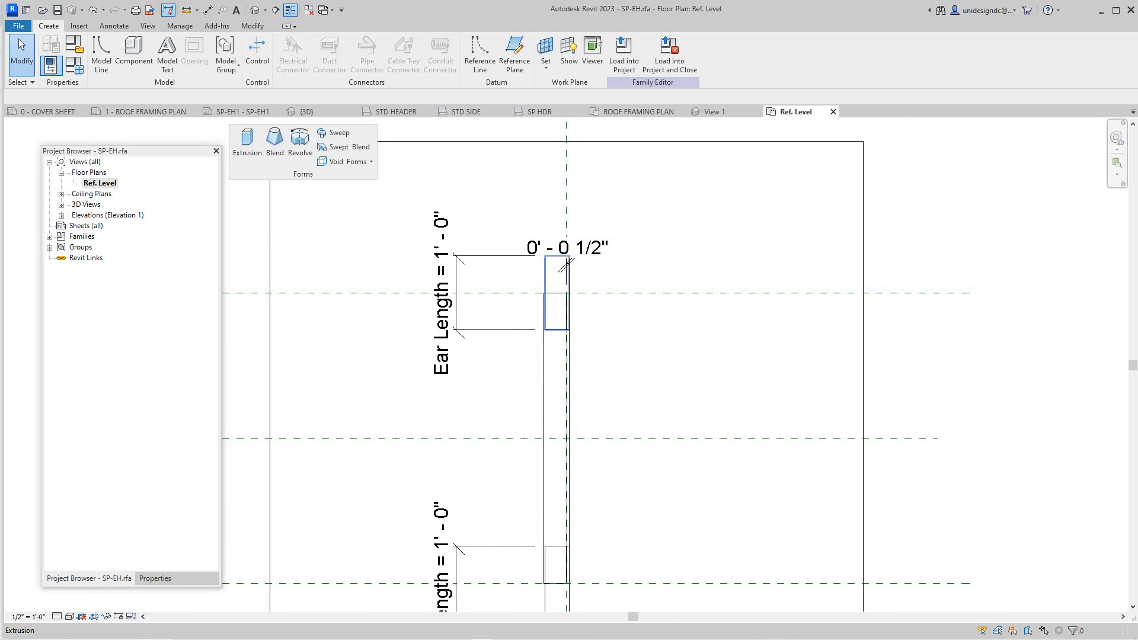
pyautogui.scroll(-1, 544, 297)
# Set the family's current type to SP-EH and apply it
pyautogui.click(75, 65)
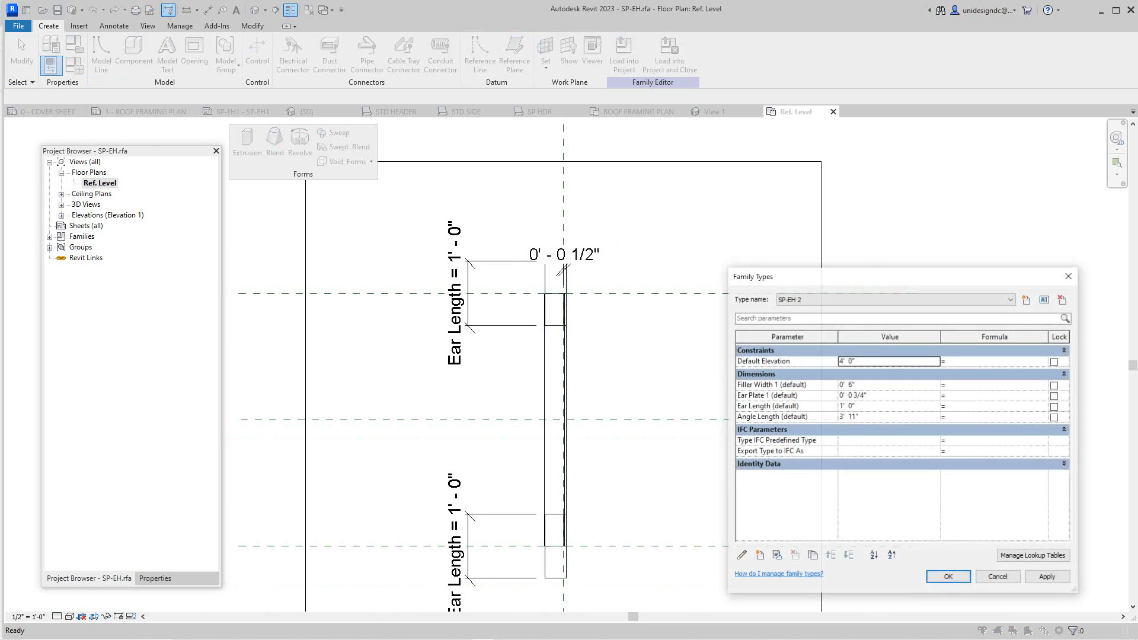
pyautogui.moveTo(877, 281); pyautogui.dragTo(892, 180)
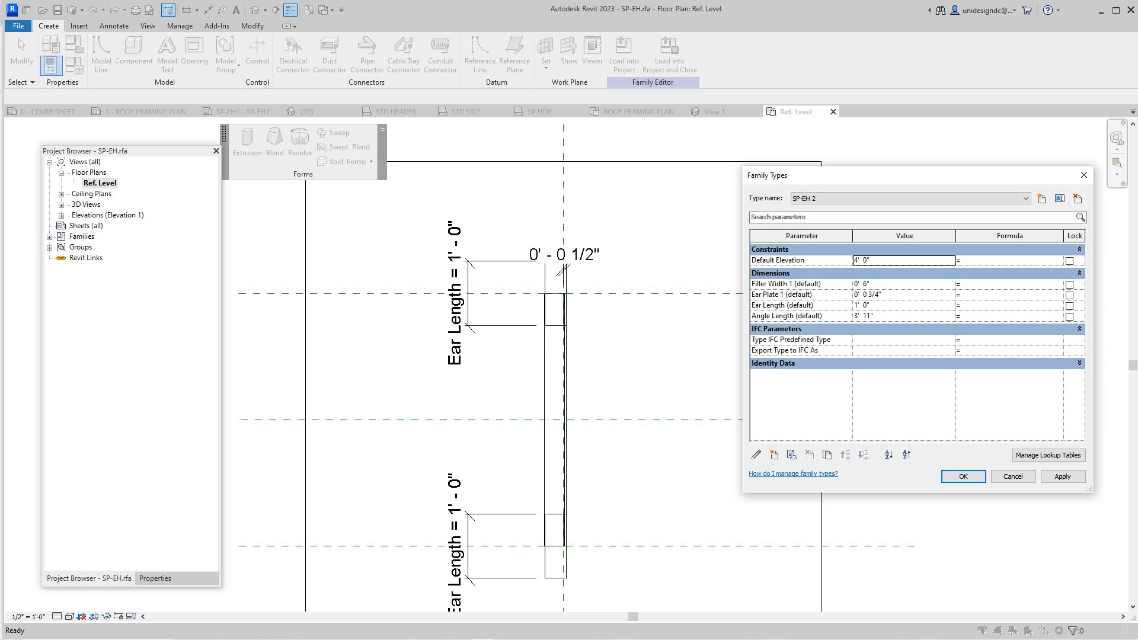
pyautogui.click(910, 199)
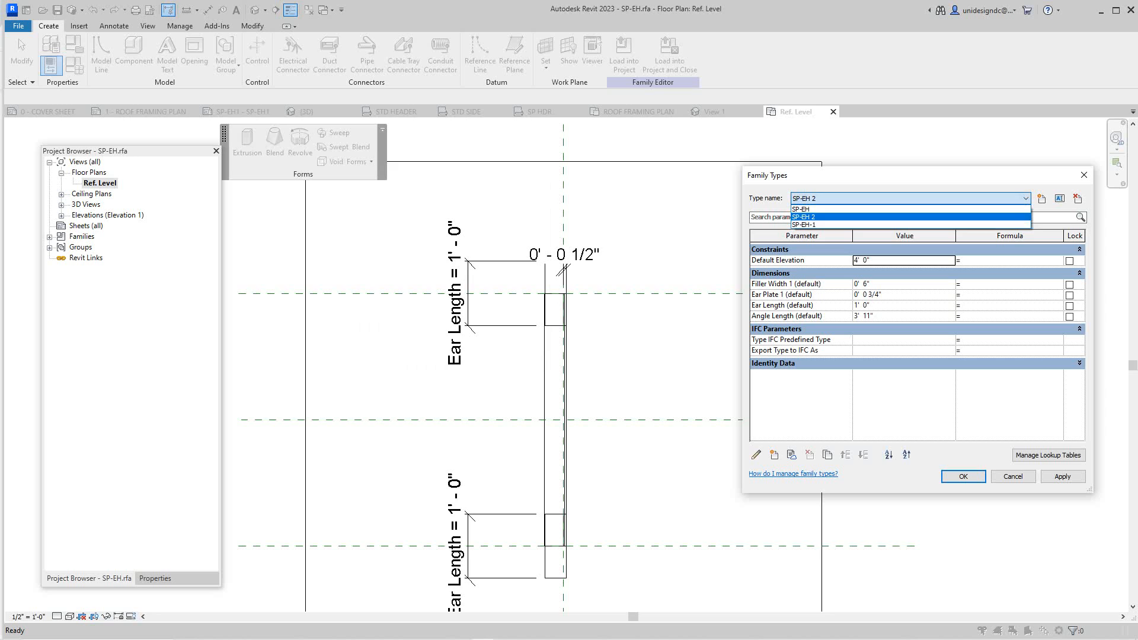
pyautogui.press('Up')
pyautogui.press('Up')
pyautogui.press('Return')
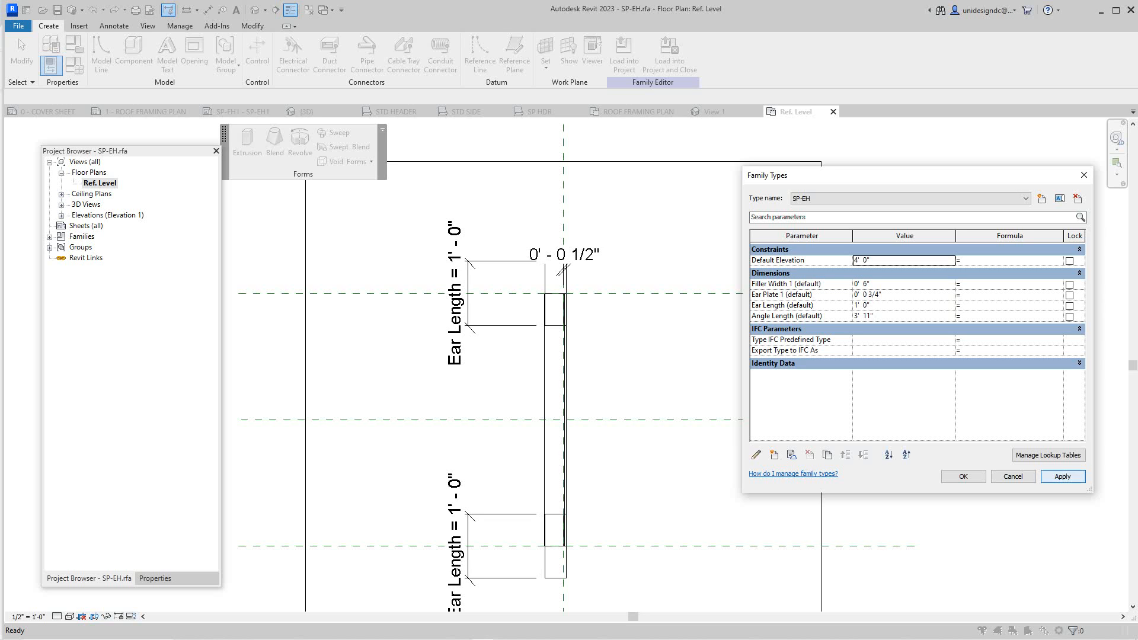
pyautogui.press('Return')
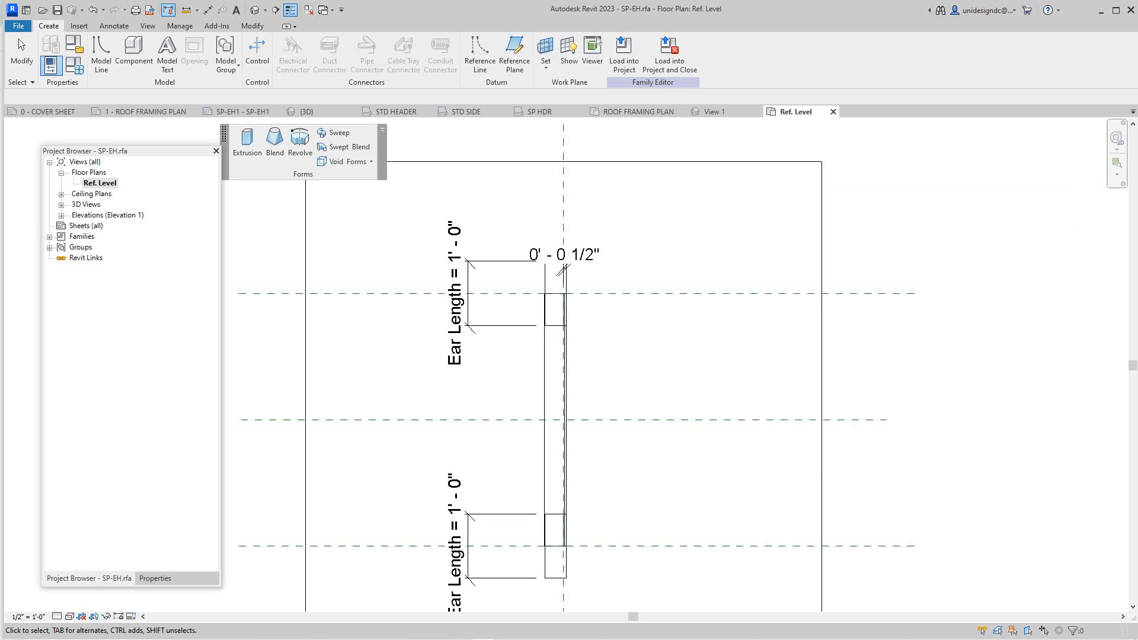
# Open the family's default 3D view and set its scale to 1" = 1'-0"
pyautogui.scroll(-5, 598, 421)
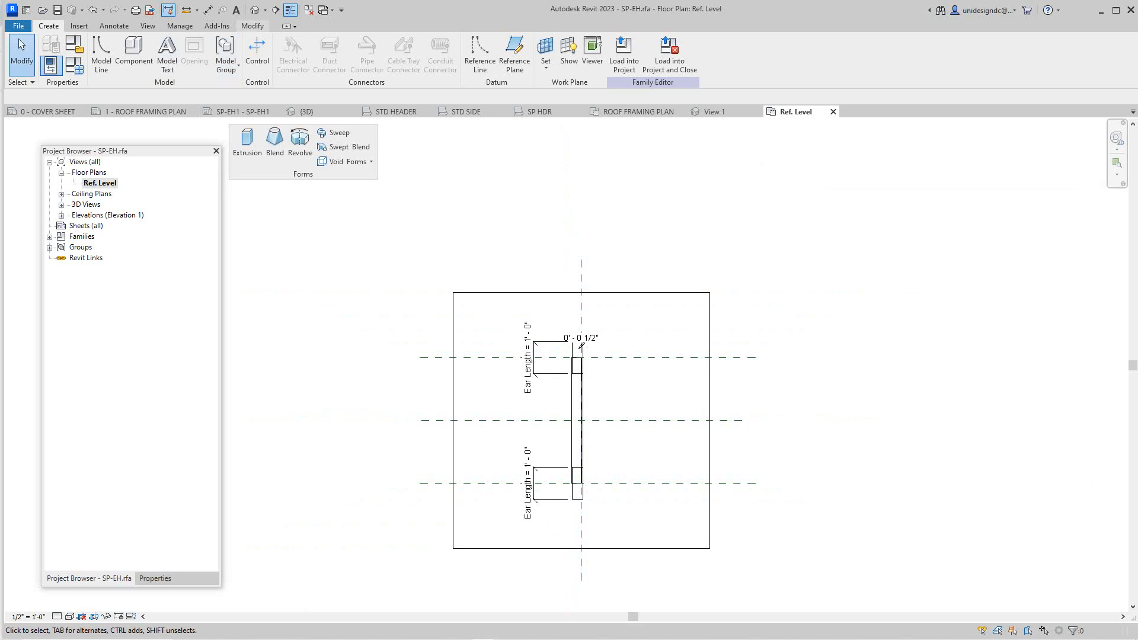
pyautogui.click(256, 10)
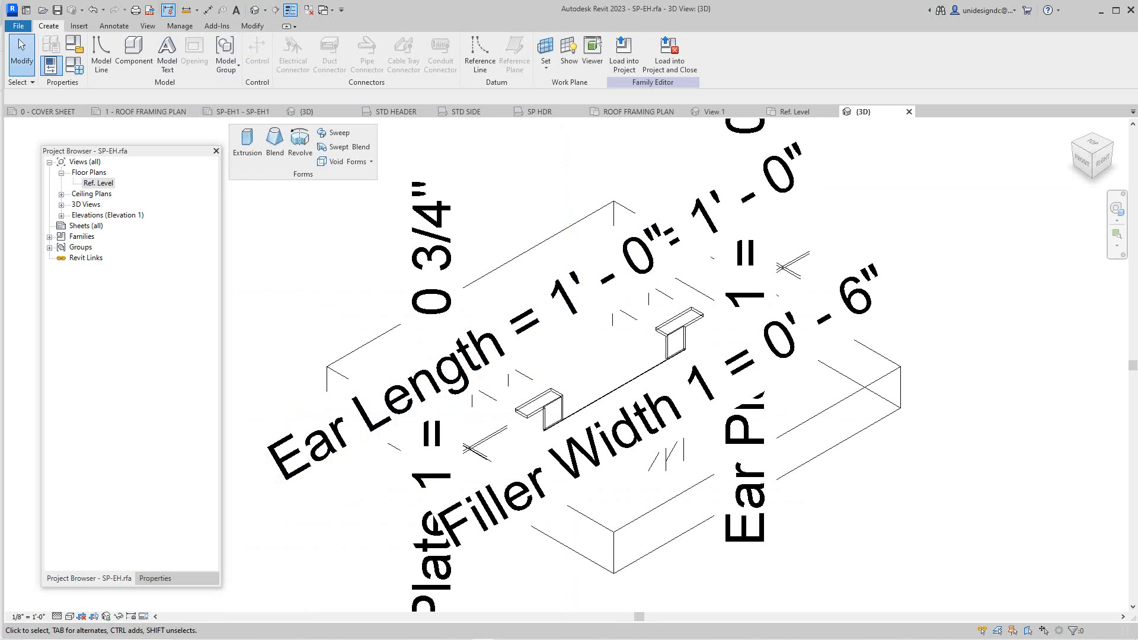
pyautogui.click(28, 617)
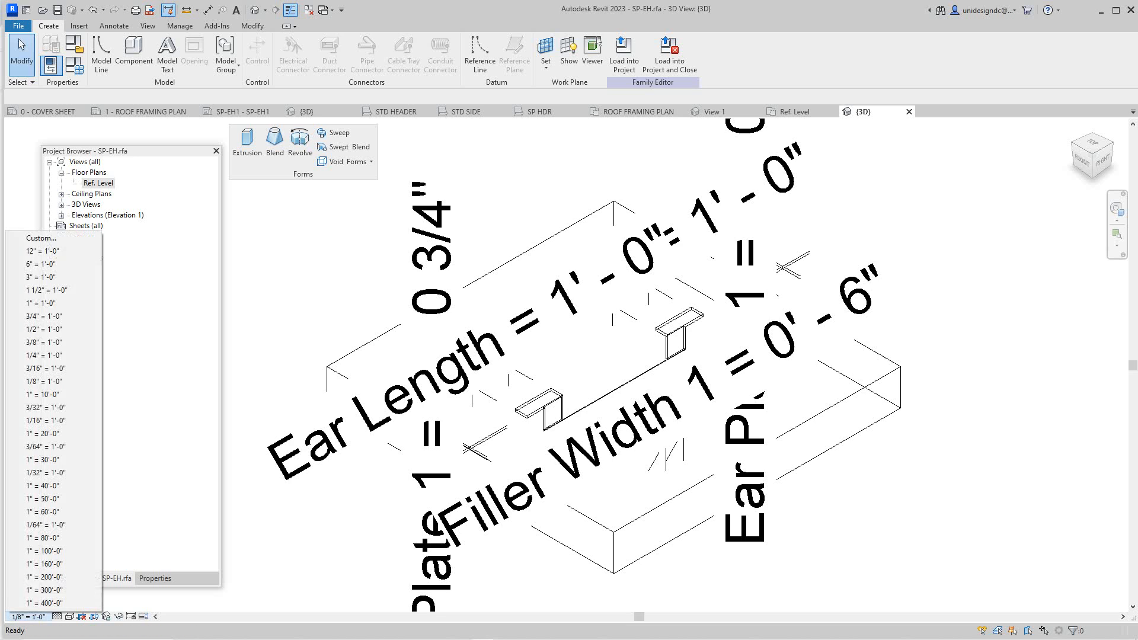
pyautogui.click(42, 302)
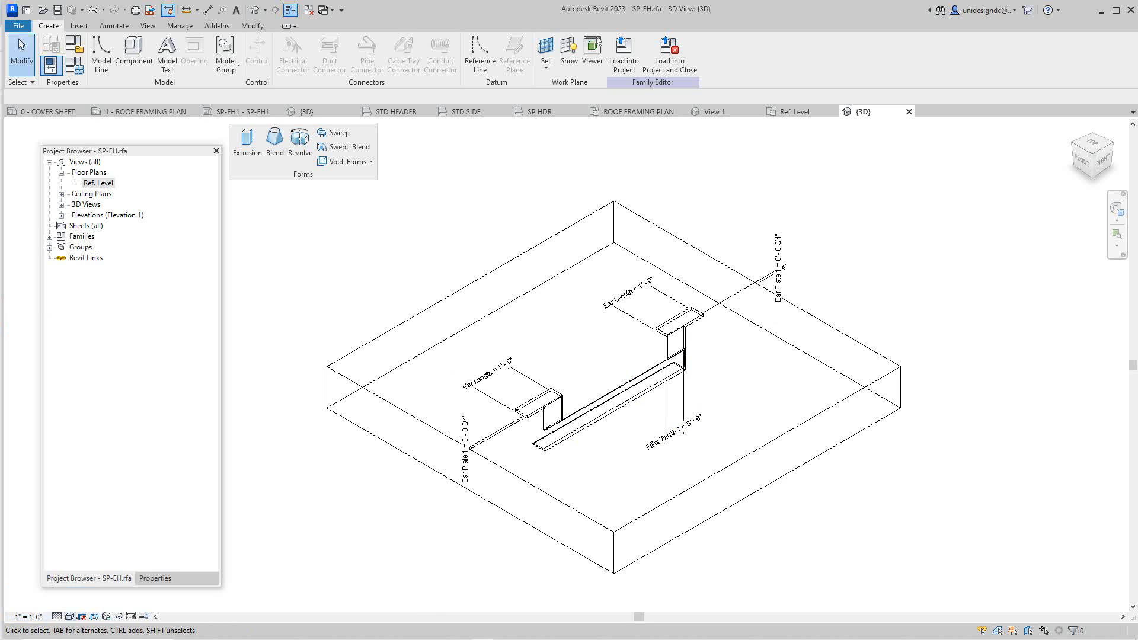
# Set the family's 3D view to the Shaded visual style and inspect the ear plates on the host slab
pyautogui.click(70, 616)
pyautogui.click(89, 579)
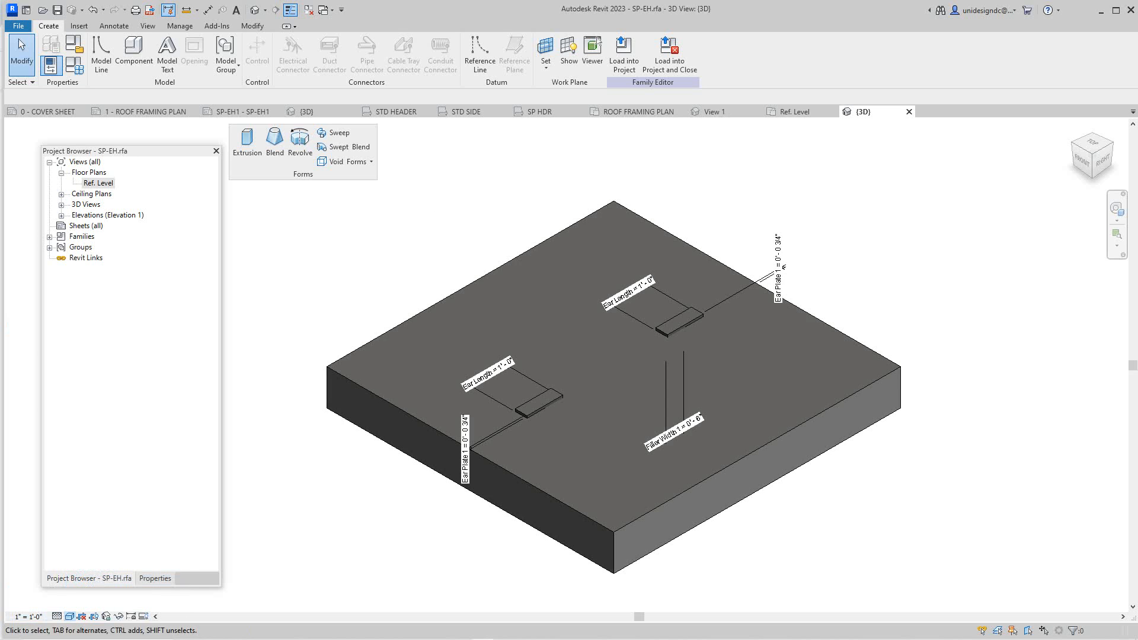
pyautogui.scroll(2, 575, 403)
pyautogui.scroll(-1, 556, 397)
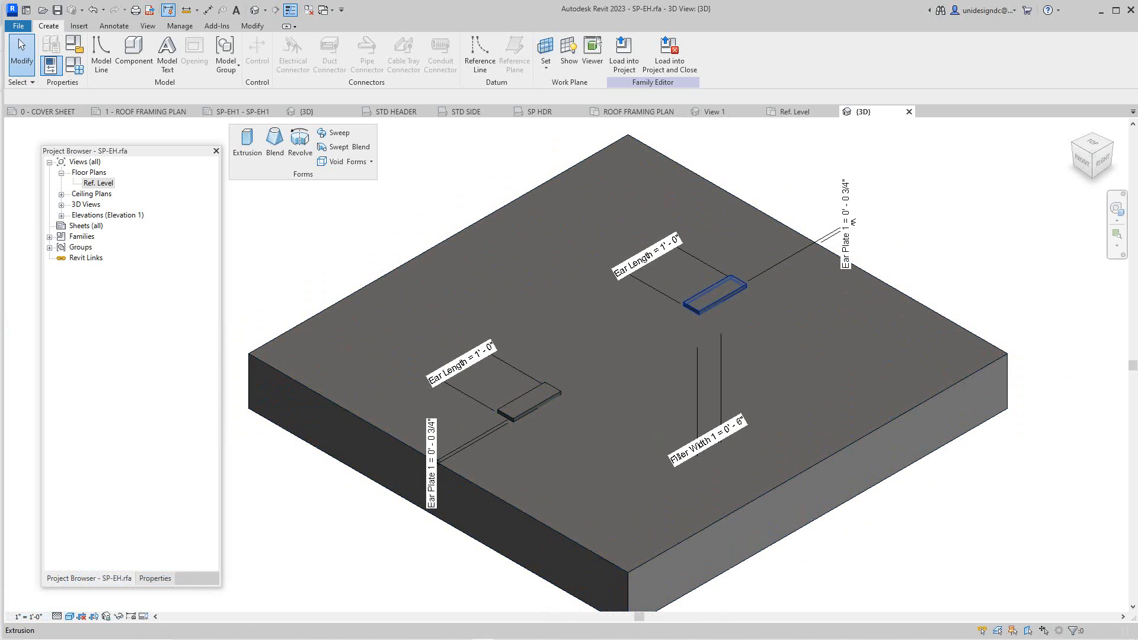
pyautogui.scroll(-2, 733, 374)
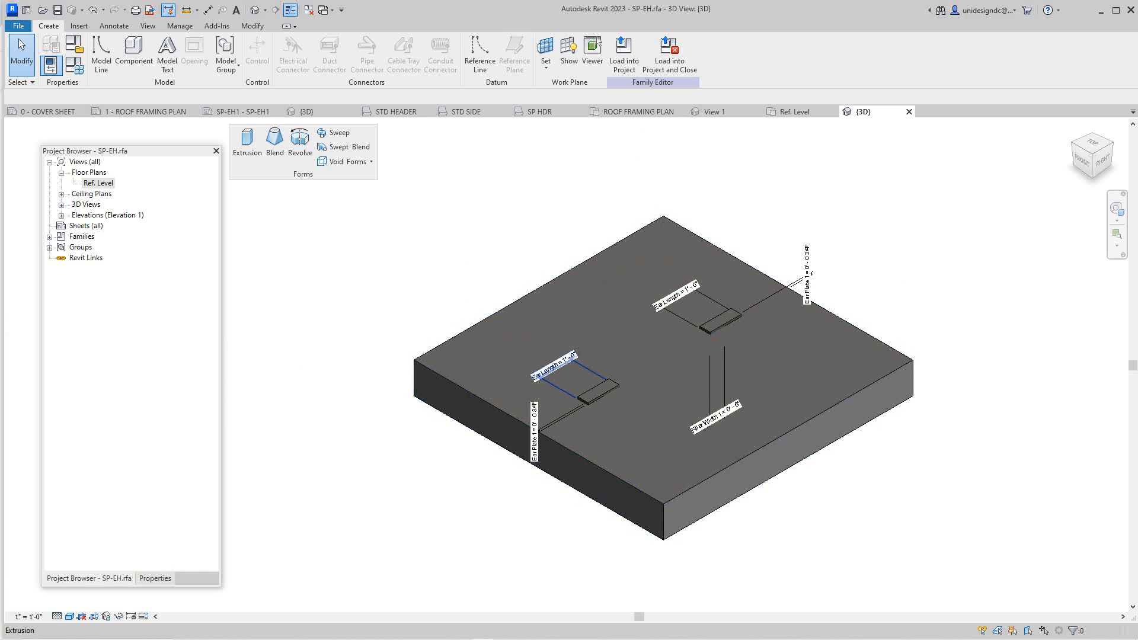
pyautogui.scroll(2, 596, 391)
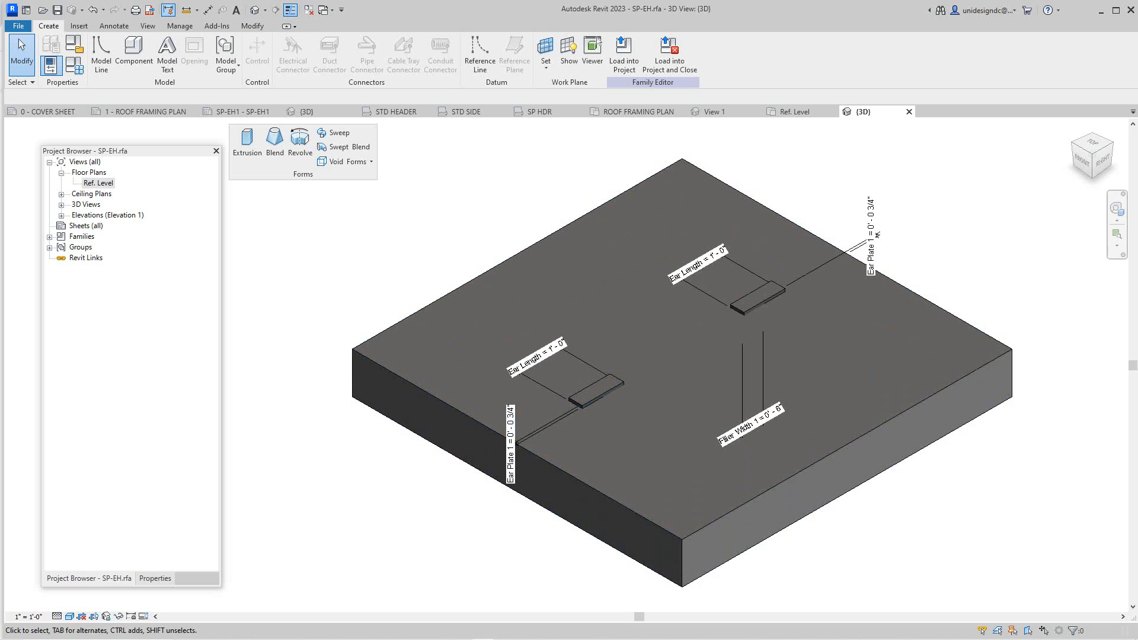
# Set the family's 3D view to the Wireframe visual style and inspect the header's steel and ear plates inside the host slab
pyautogui.click(70, 616)
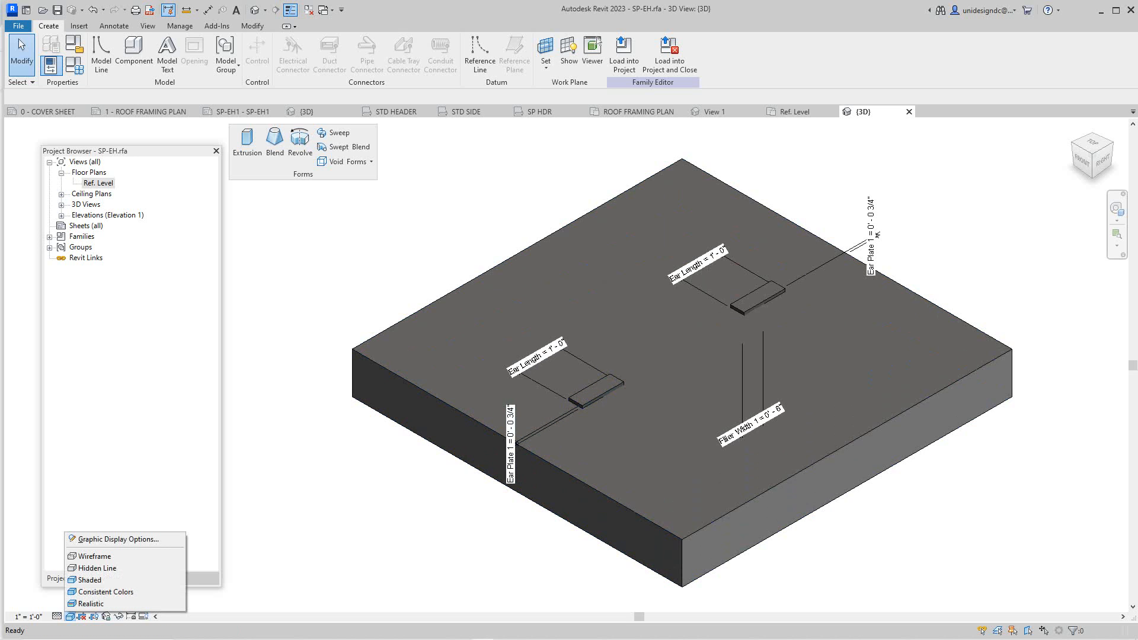
pyautogui.click(95, 556)
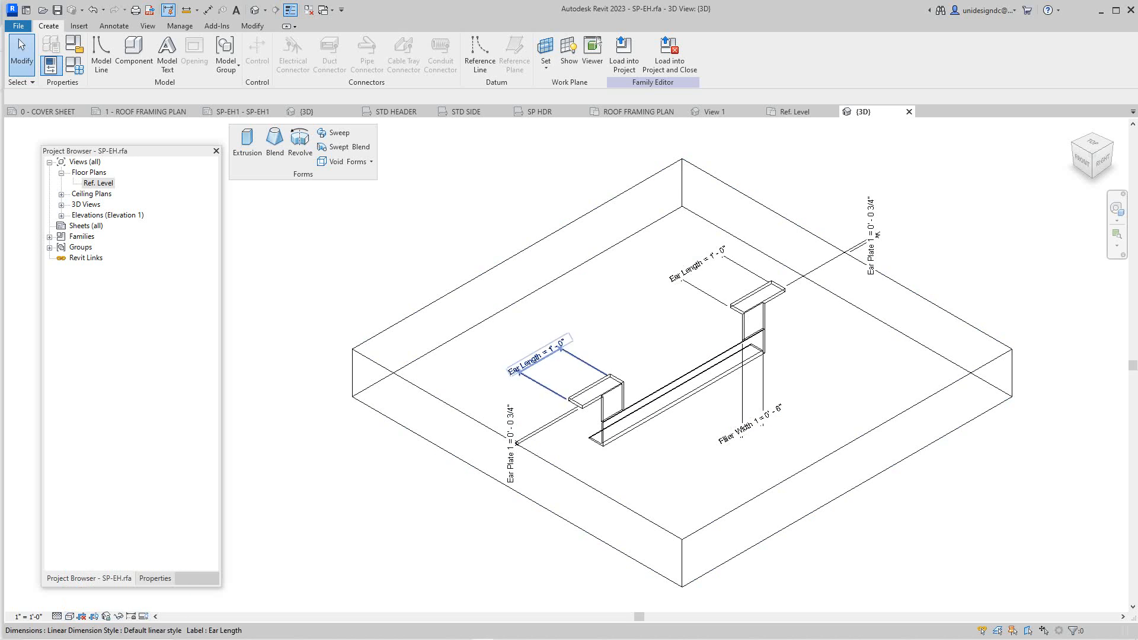
pyautogui.scroll(3, 634, 430)
pyautogui.scroll(1, 635, 430)
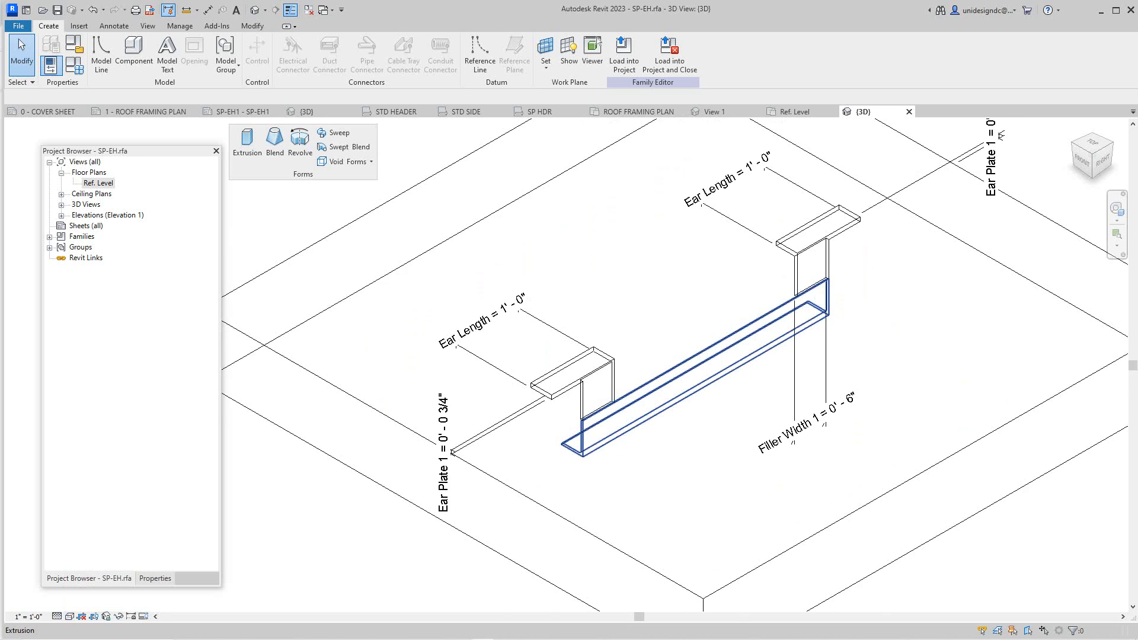
pyautogui.scroll(-4, 585, 439)
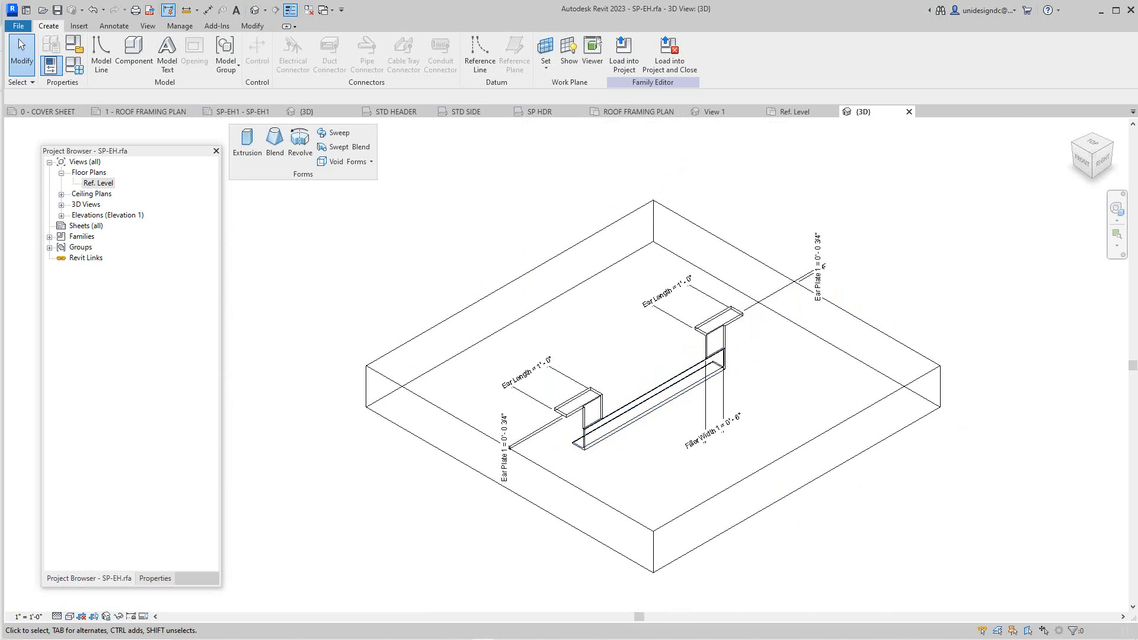
pyautogui.scroll(-2, 674, 283)
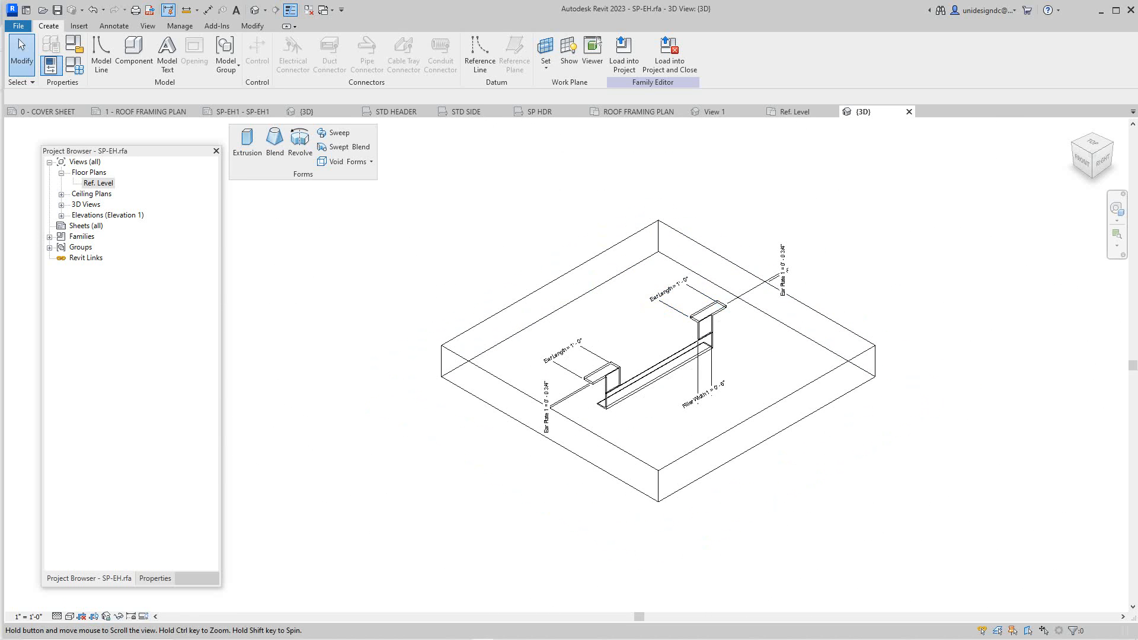
pyautogui.scroll(2, 820, 354)
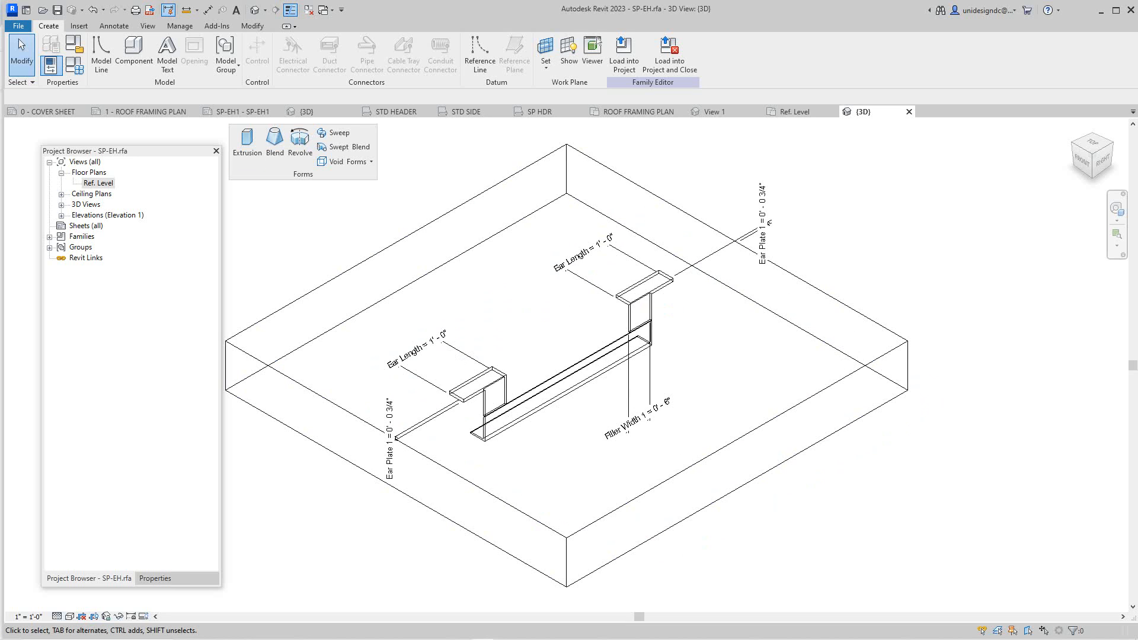
pyautogui.moveTo(152, 152); pyautogui.dragTo(121, 153)
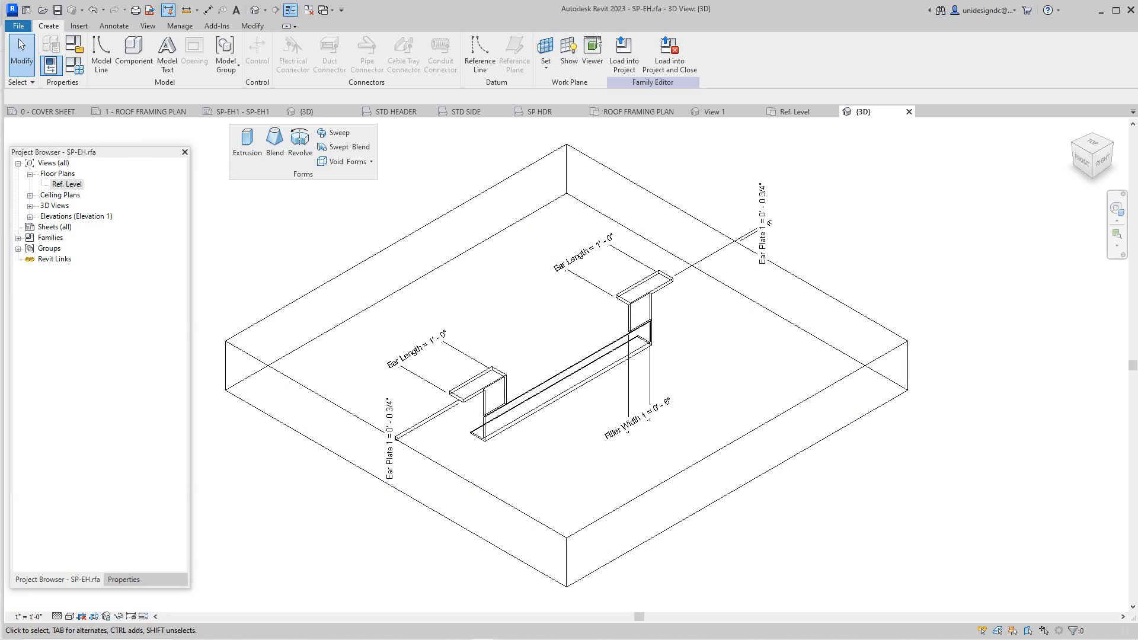
pyautogui.scroll(-2, 940, 552)
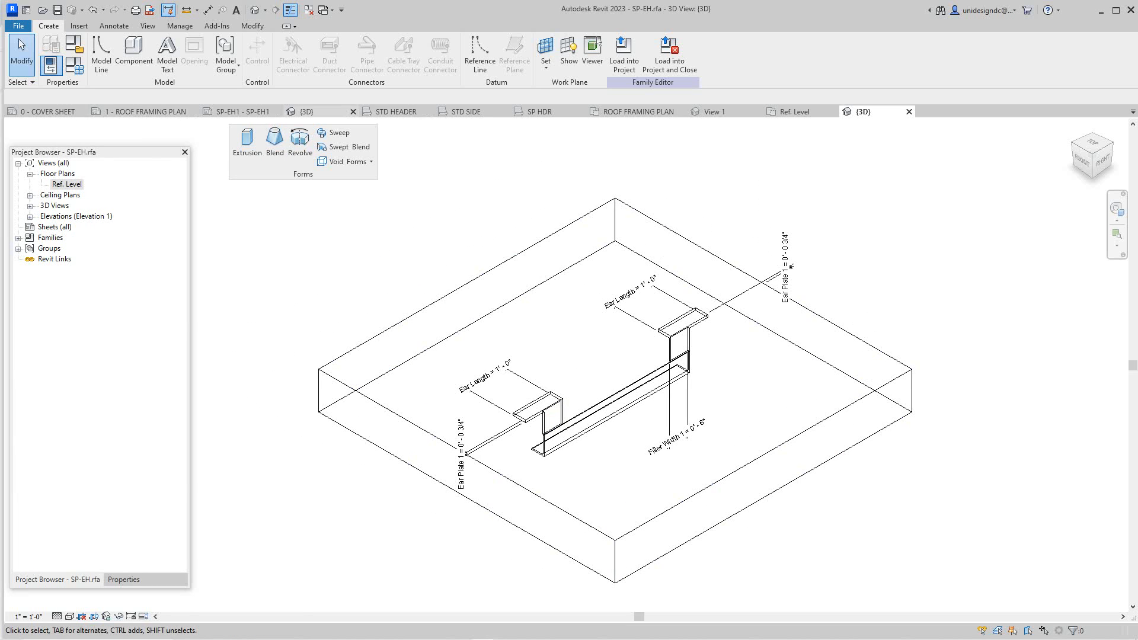
# Return to the Precast floor project's 3D view and examine the precast plank roof and its framed openings
pyautogui.click(314, 112)
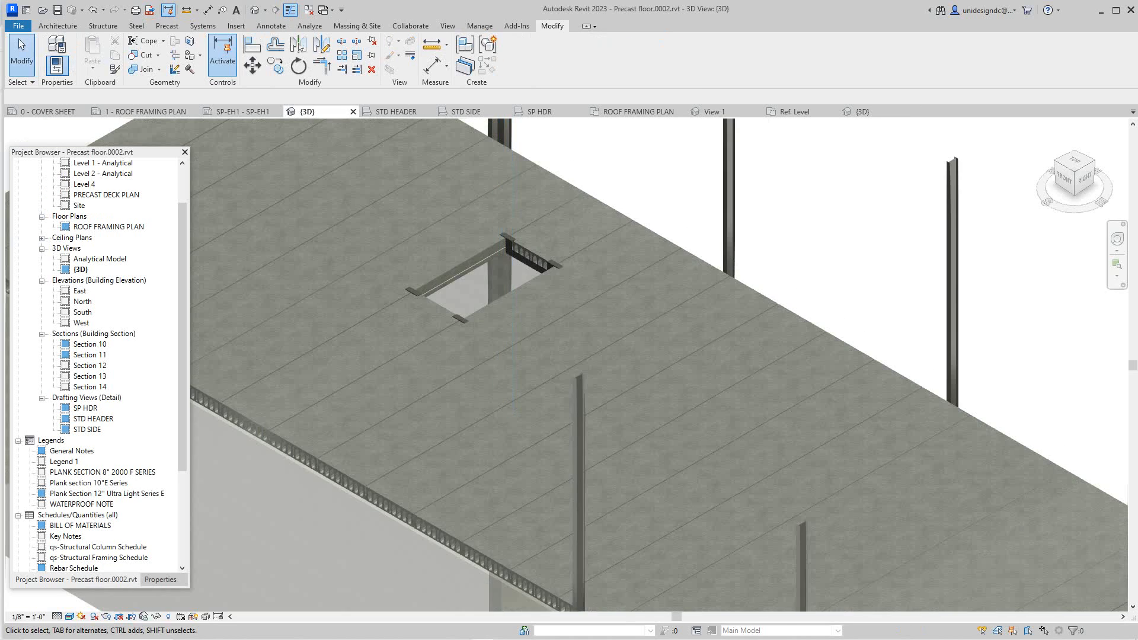
pyautogui.scroll(-5, 592, 332)
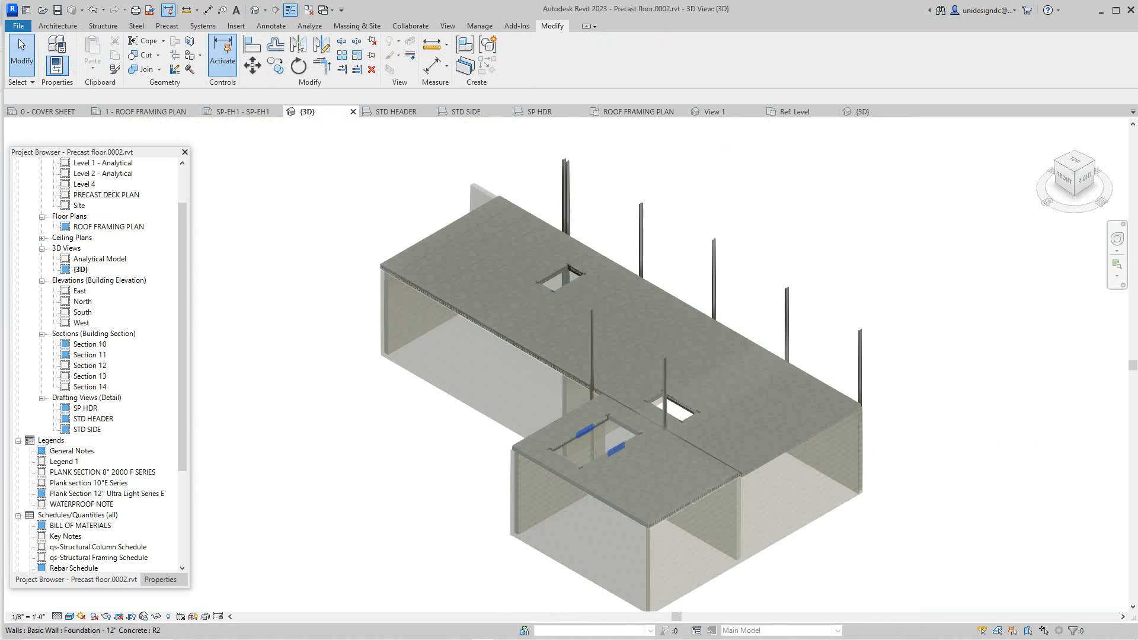
pyautogui.scroll(3, 596, 397)
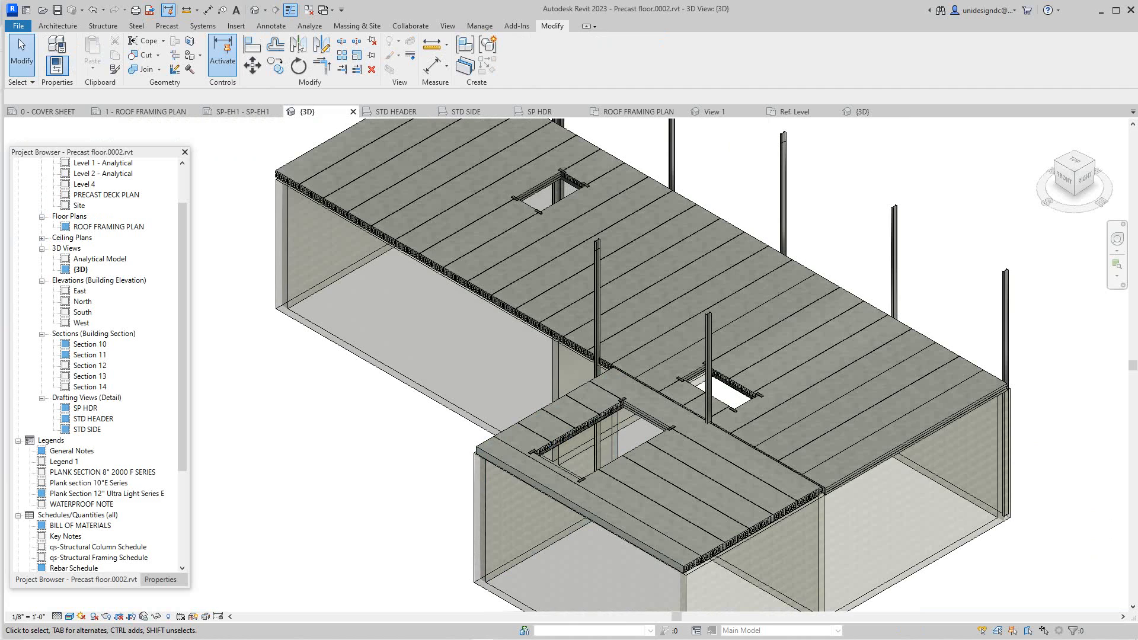
pyautogui.scroll(-2, 374, 439)
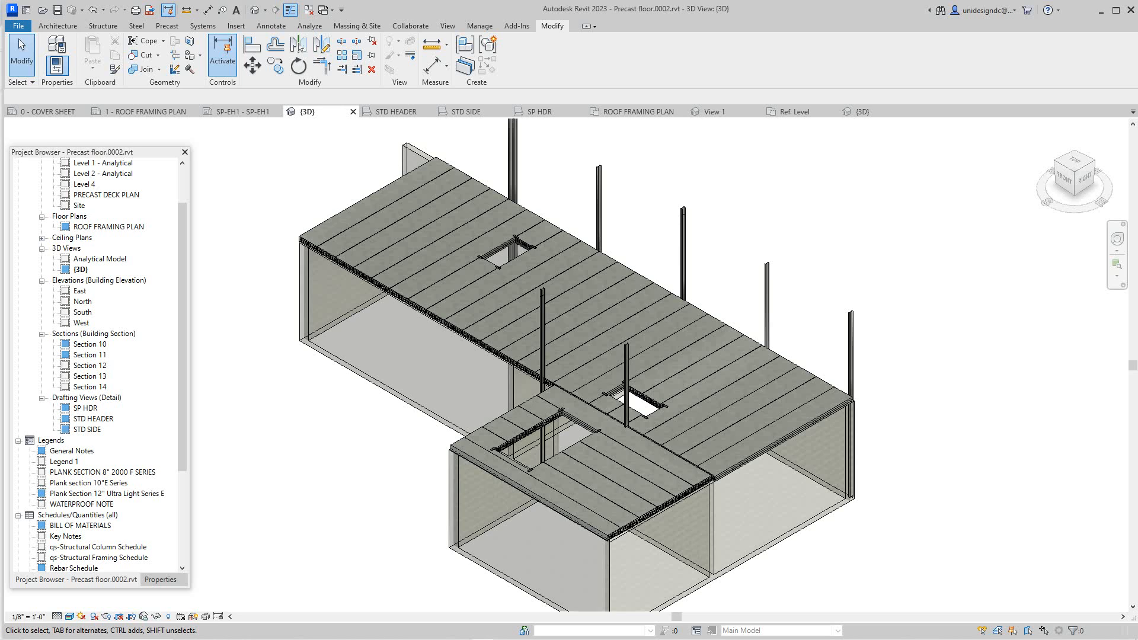
pyautogui.scroll(3, 427, 450)
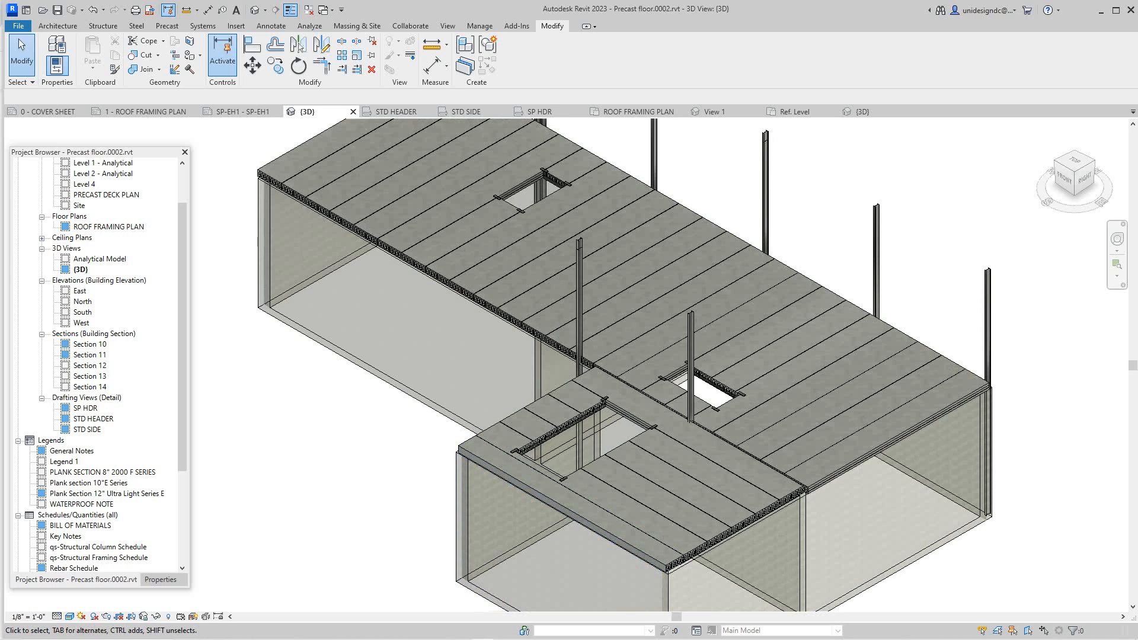
pyautogui.scroll(-2, 356, 474)
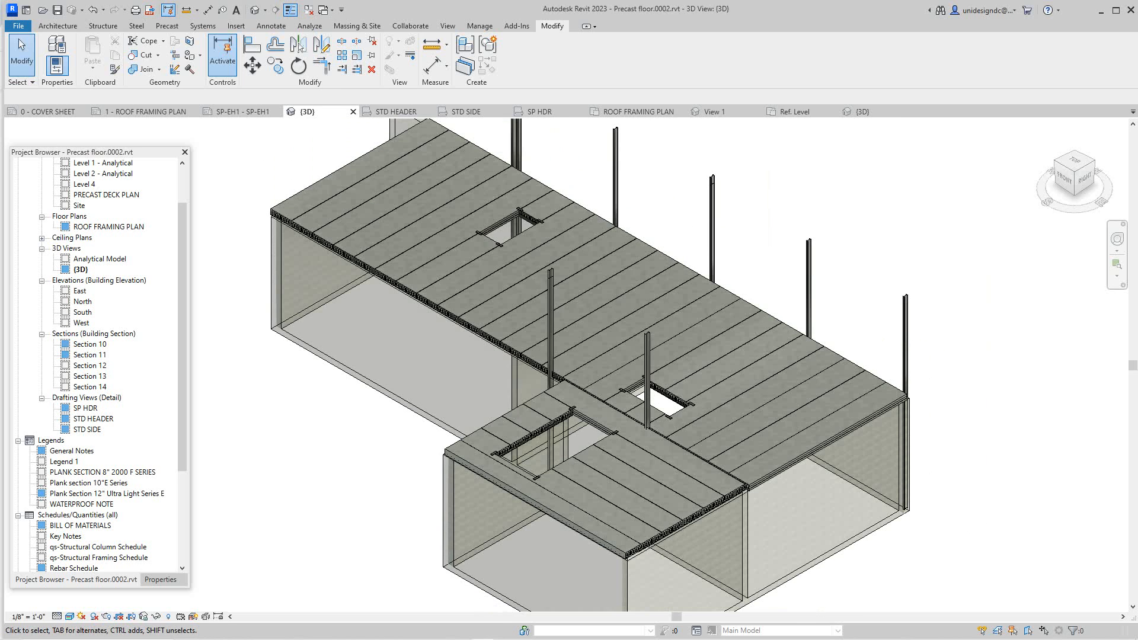
pyautogui.moveTo(396, 639)
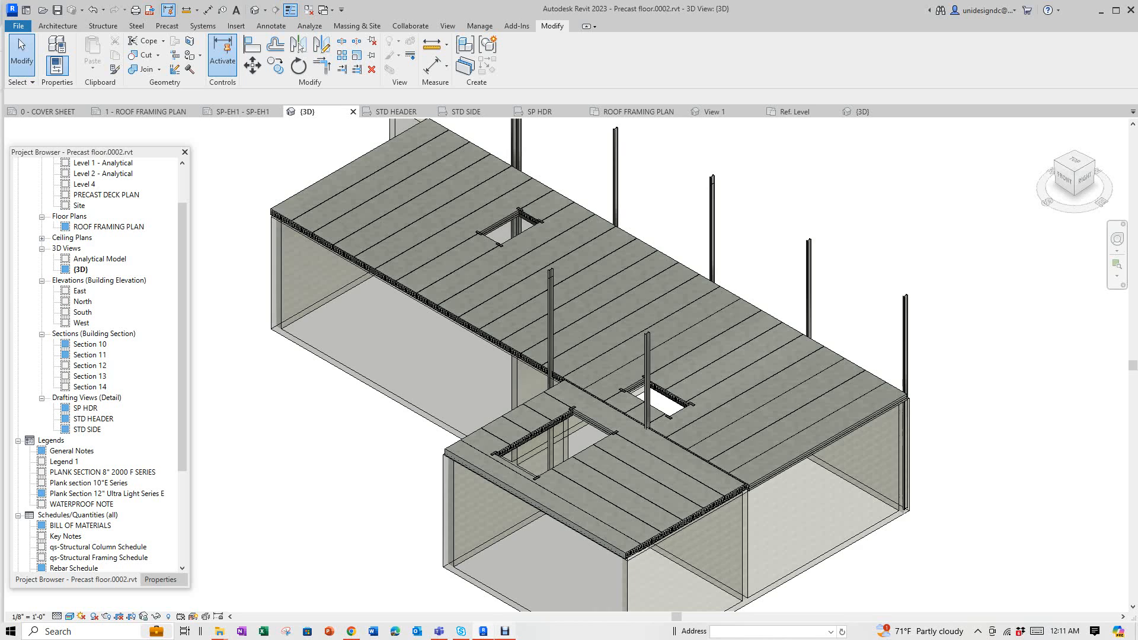